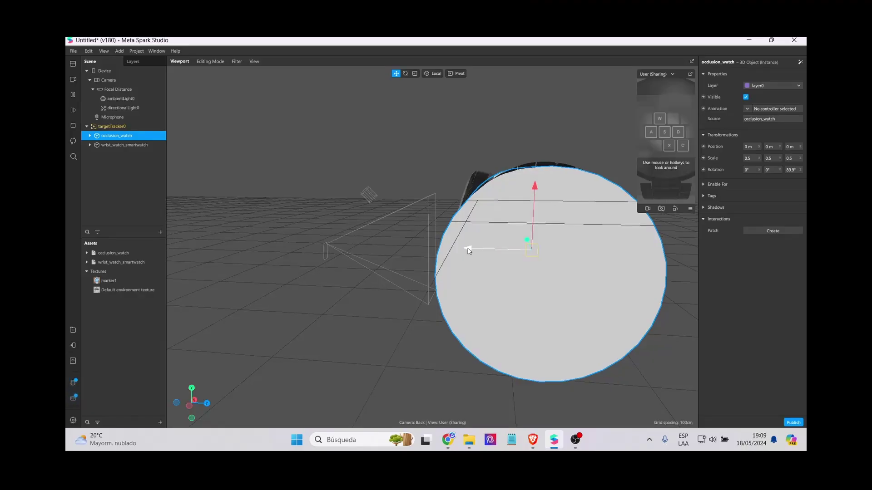
# Move the occlusion_watch object back along Z to about -0.056 m and set its scale to 0.4 on all axes.
pyautogui.moveTo(472, 252); pyautogui.dragTo(480, 250)
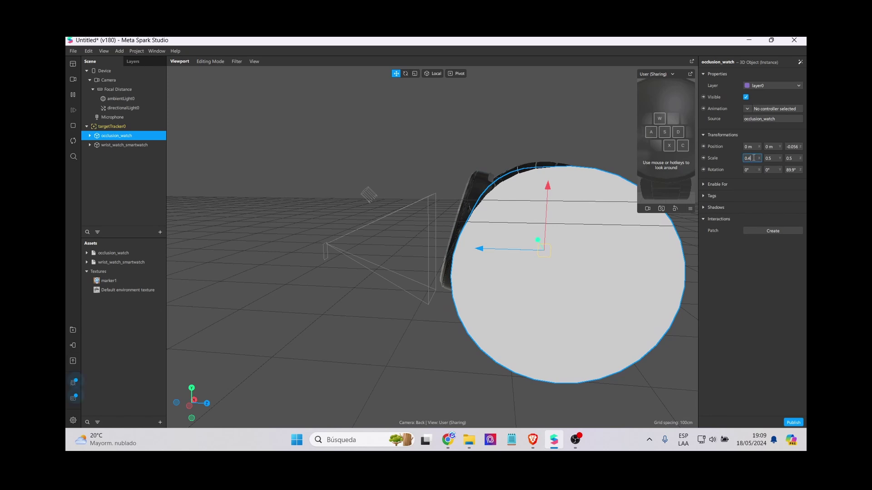
pyautogui.press('Return')
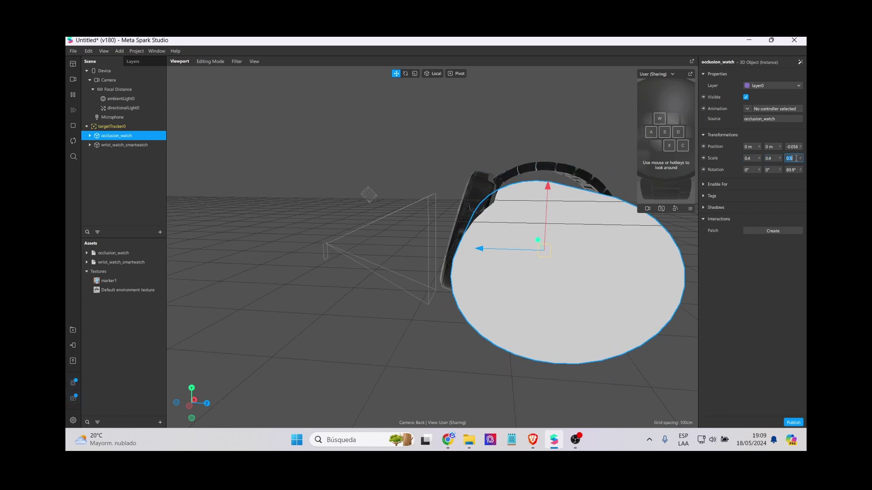
pyautogui.write('0.4')
pyautogui.press('Return')
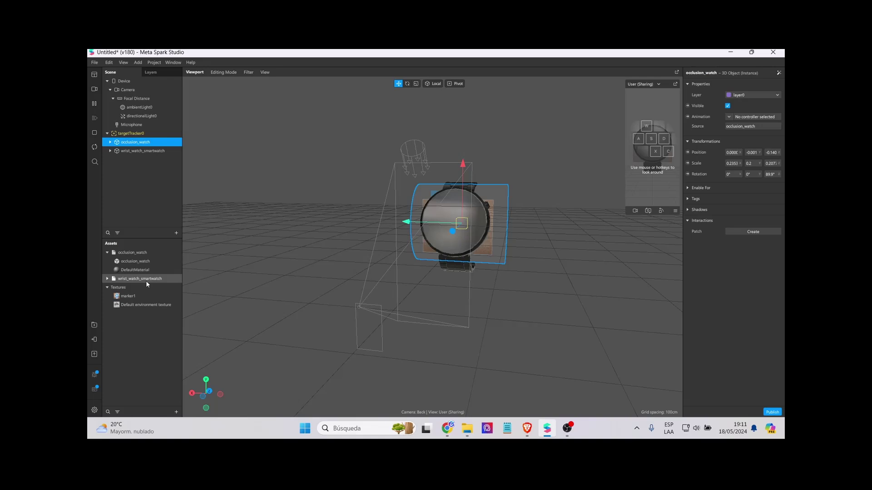
# Raise the occlusion_watch DefaultMaterial's opacity to 100, and shift occlusion_watch and wrist_watch_smartwatch slightly together.
pyautogui.click(139, 270)
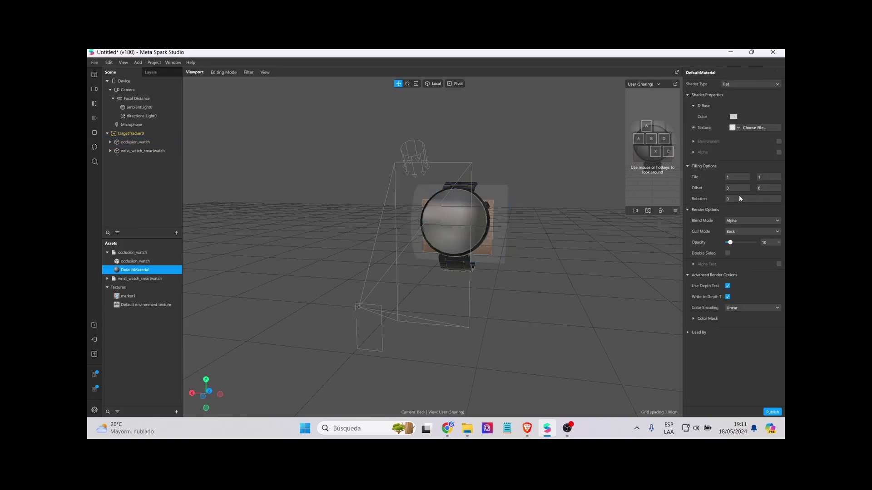
pyautogui.moveTo(731, 243); pyautogui.dragTo(764, 240)
pyautogui.click(130, 142)
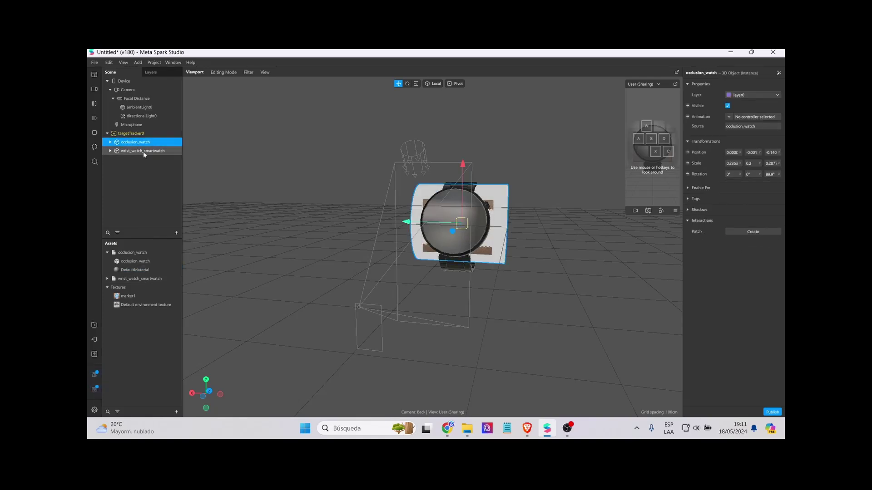
pyautogui.keyDown('ctrl'); pyautogui.click(143, 151); pyautogui.keyUp('ctrl')
pyautogui.moveTo(338, 276); pyautogui.dragTo(666, 243, button='right')
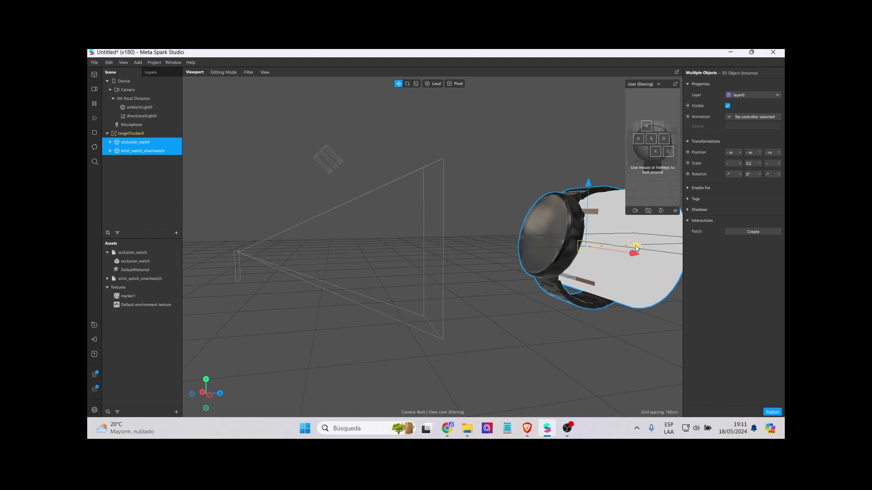
pyautogui.moveTo(637, 248); pyautogui.dragTo(634, 250)
# Lower the opacity of the occlusion_watch DefaultMaterial to the minimum.
pyautogui.click(130, 268)
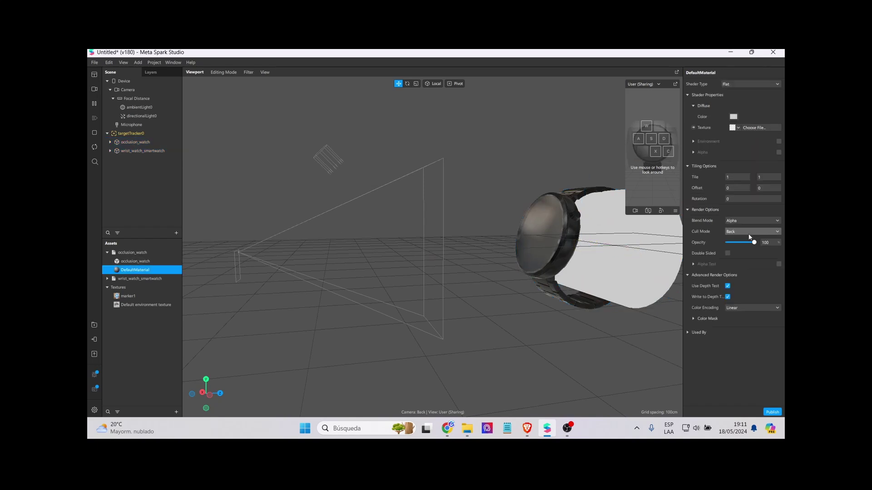
pyautogui.click(724, 243)
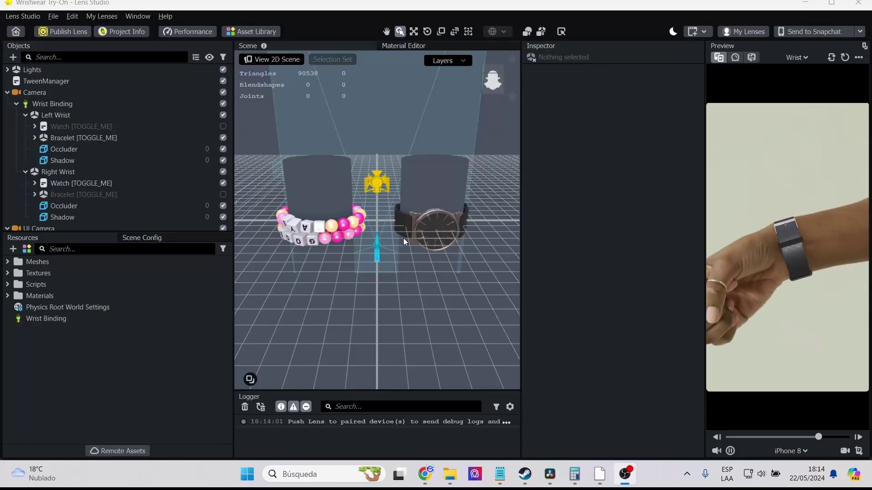
pyautogui.keyDown('alt'); pyautogui.moveTo(410, 243); pyautogui.dragTo(389, 281); pyautogui.keyUp('alt')
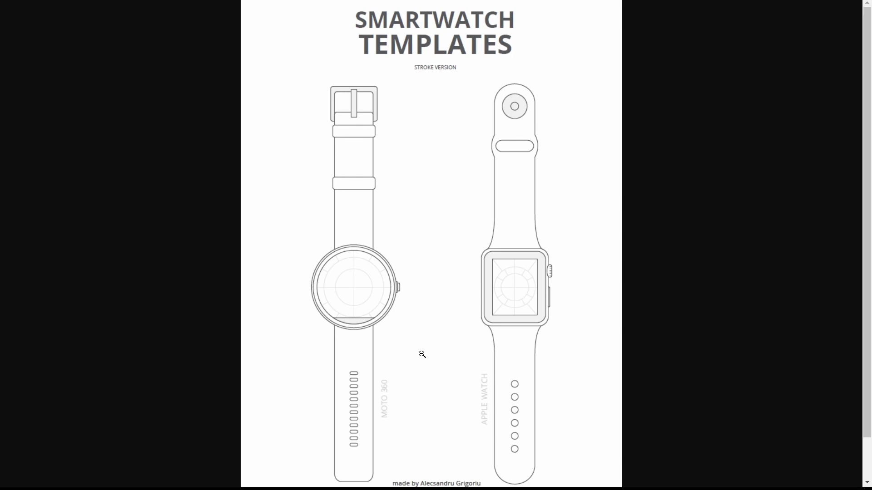
pyautogui.click(444, 341)
pyautogui.click(443, 341)
pyautogui.scroll(2, 452, 342)
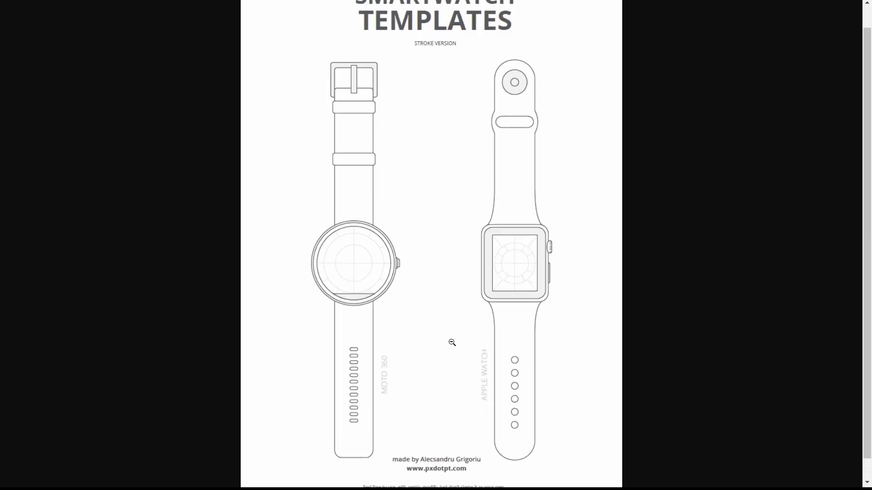
pyautogui.scroll(-1, 451, 343)
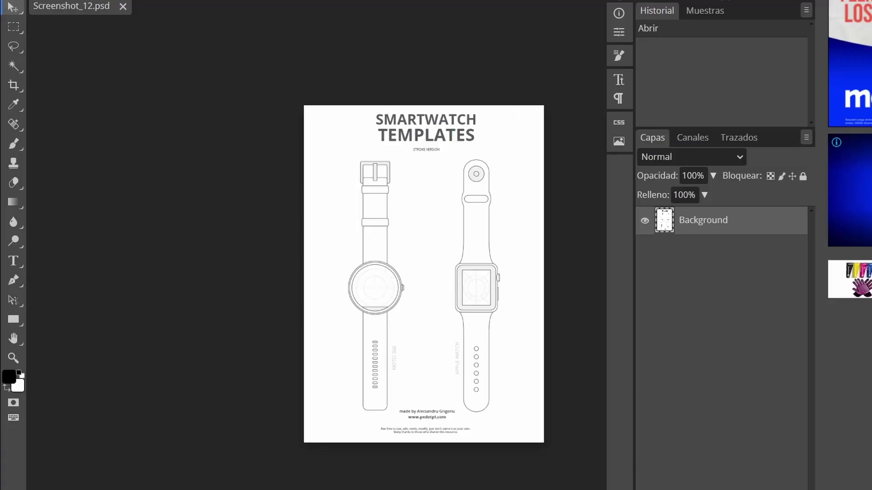
# In Photopea, use the Magic Wand to select all four quadrants of the middle ring on the round watch's dial.
pyautogui.keyDown('ctrl'); pyautogui.scroll(2, 466, 284); pyautogui.keyUp('ctrl')
pyautogui.keyDown('ctrl'); pyautogui.scroll(-2, 466, 284); pyautogui.keyUp('ctrl')
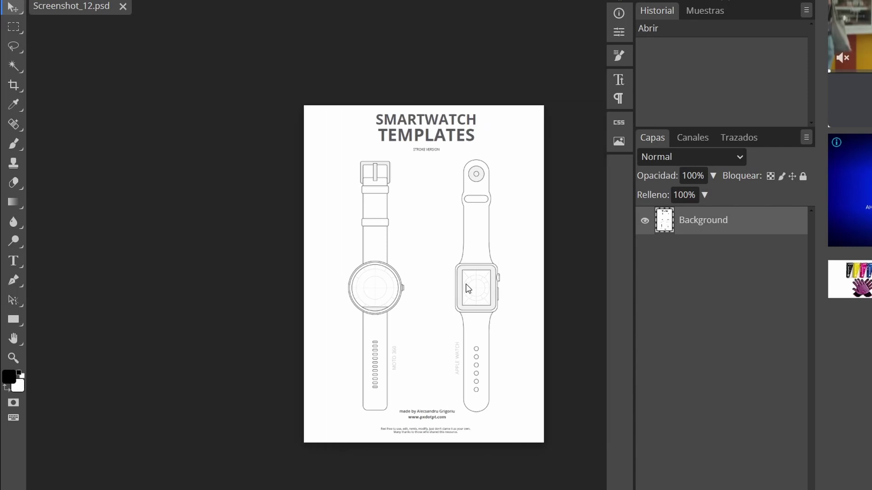
pyautogui.keyDown('alt'); pyautogui.scroll(1, 532, 274); pyautogui.keyUp('alt')
pyautogui.scroll(2, 535, 278)
pyautogui.scroll(3, 253, 324)
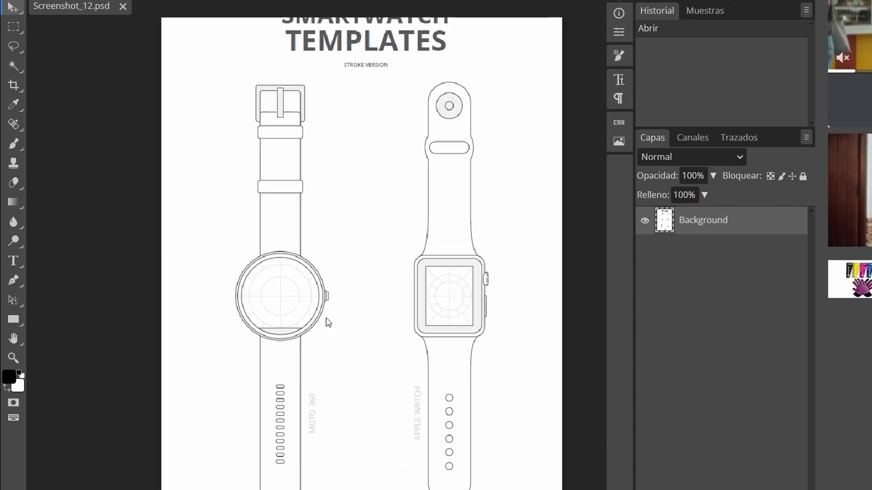
pyautogui.scroll(3, 253, 324)
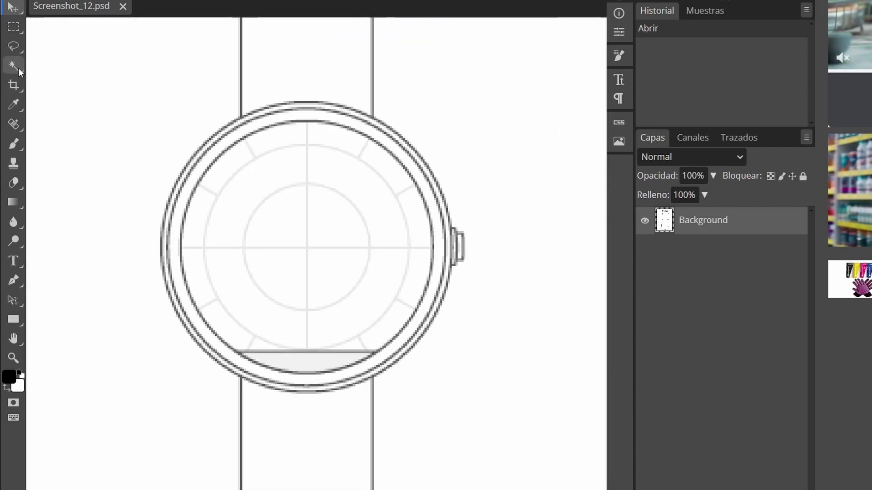
pyautogui.press('w')
pyautogui.click(253, 187)
pyautogui.click(338, 187)
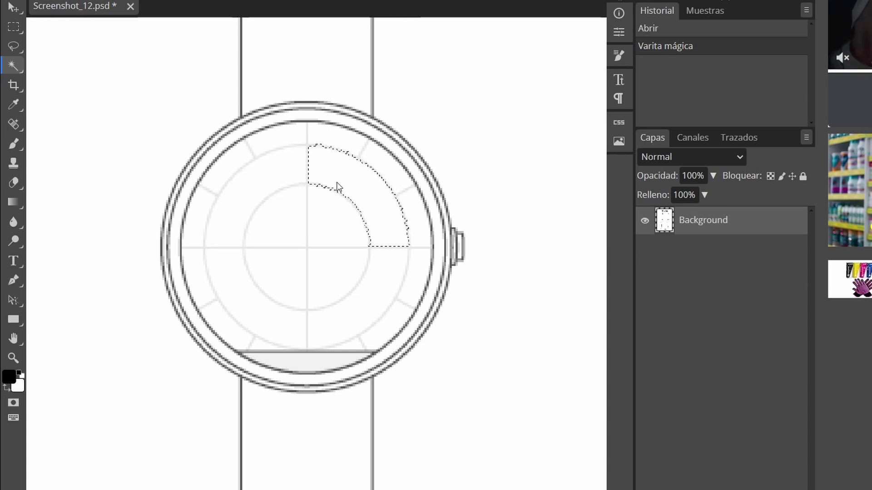
pyautogui.click(255, 184)
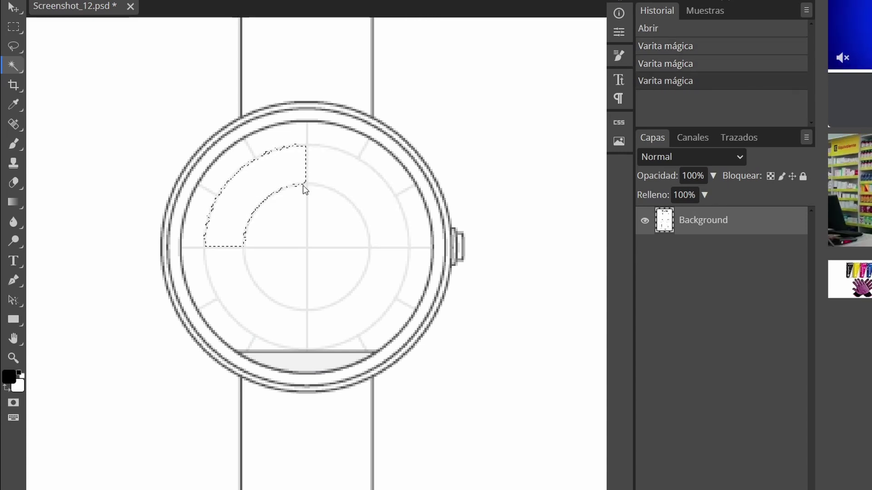
pyautogui.click(336, 180)
pyautogui.click(252, 186)
pyautogui.keyDown('shift'); pyautogui.click(349, 186); pyautogui.keyUp('shift')
pyautogui.keyDown('shift'); pyautogui.click(359, 305); pyautogui.keyUp('shift')
pyautogui.keyDown('shift'); pyautogui.click(252, 304); pyautogui.keyUp('shift')
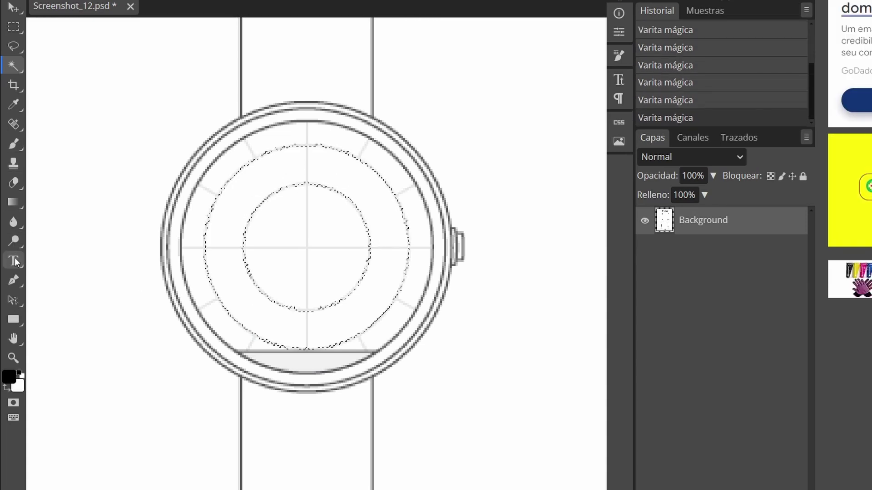
# Set the foreground colour to blue and fill the selected ring of the dial with the Paint Bucket.
pyautogui.click(14, 145)
pyautogui.click(13, 205)
pyautogui.click(9, 377)
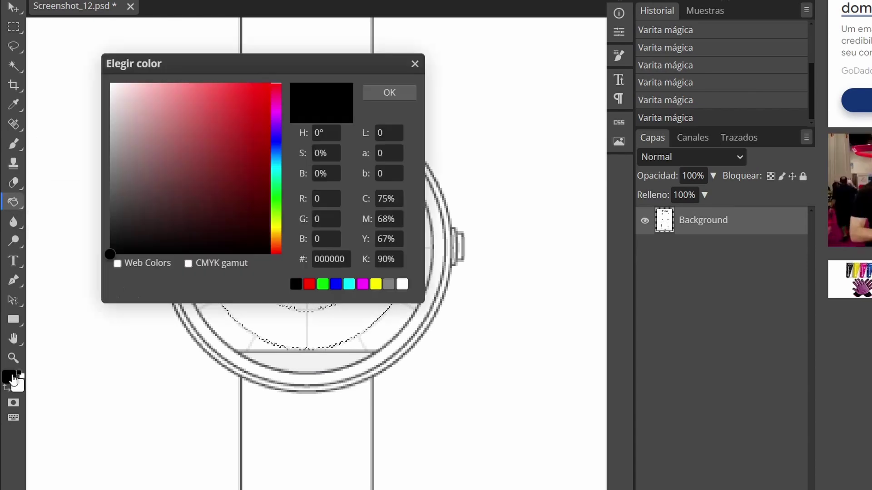
pyautogui.click(275, 137)
pyautogui.click(247, 110)
pyautogui.click(390, 93)
pyautogui.click(255, 196)
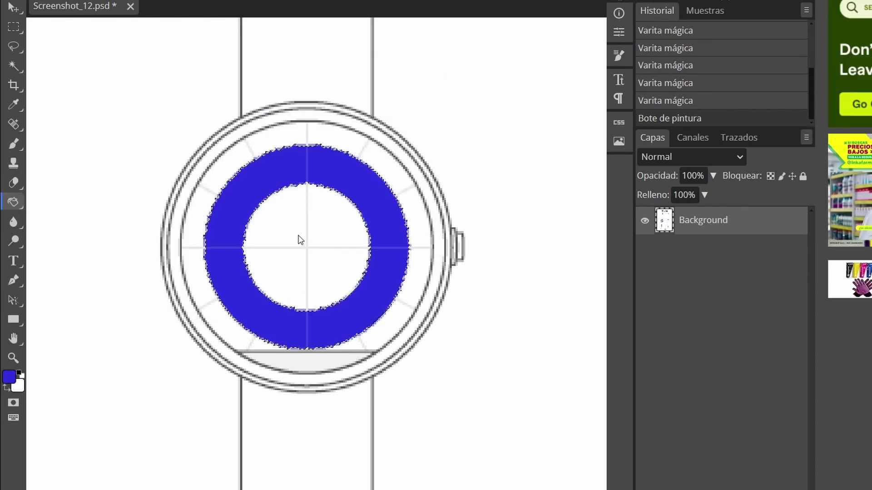
# Fill the inner circle of the watch dial with green and clear the selection.
pyautogui.click(9, 377)
pyautogui.click(336, 287)
pyautogui.press('Return')
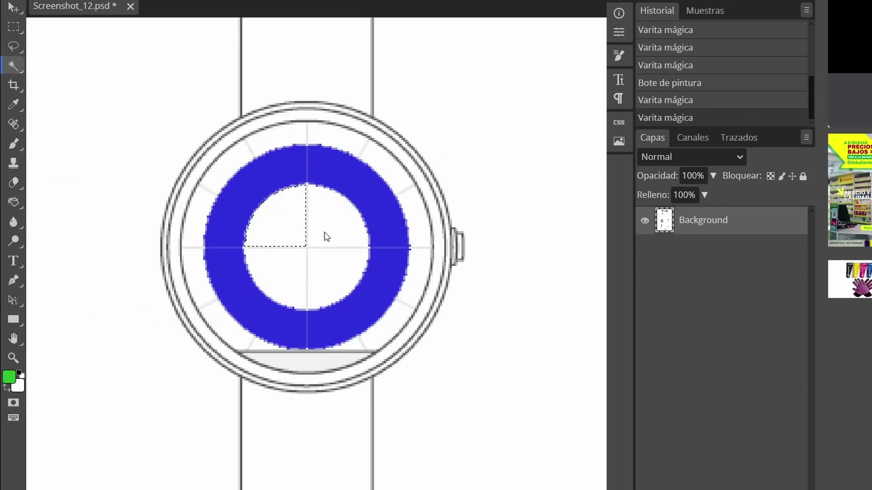
pyautogui.click(282, 223)
pyautogui.click(282, 221)
pyautogui.click(13, 27)
pyautogui.click(120, 97)
pyautogui.scroll(-3, 267, 234)
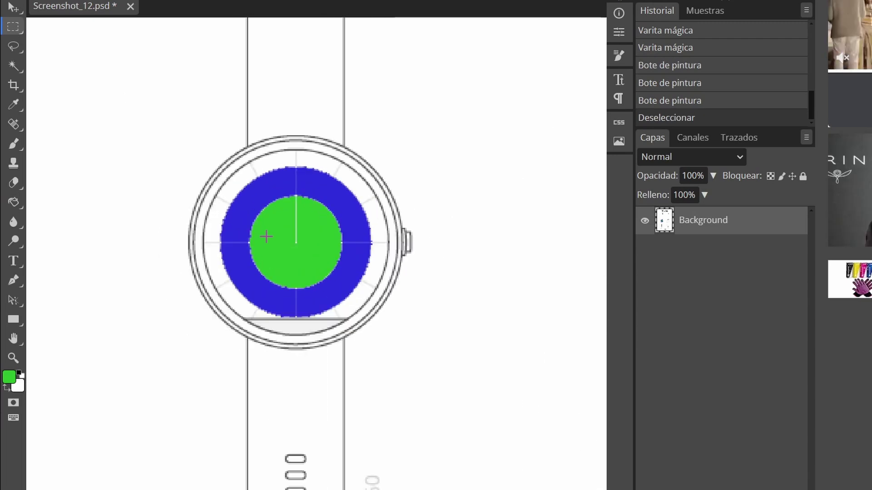
# Select five alternating segments of the dial's outer ring with the Magic Wand.
pyautogui.scroll(4, 272, 243)
pyautogui.click(14, 65)
pyautogui.click(268, 125)
pyautogui.keyDown('shift'); pyautogui.click(273, 124); pyautogui.keyUp('shift')
pyautogui.keyDown('shift'); pyautogui.click(396, 159); pyautogui.keyUp('shift')
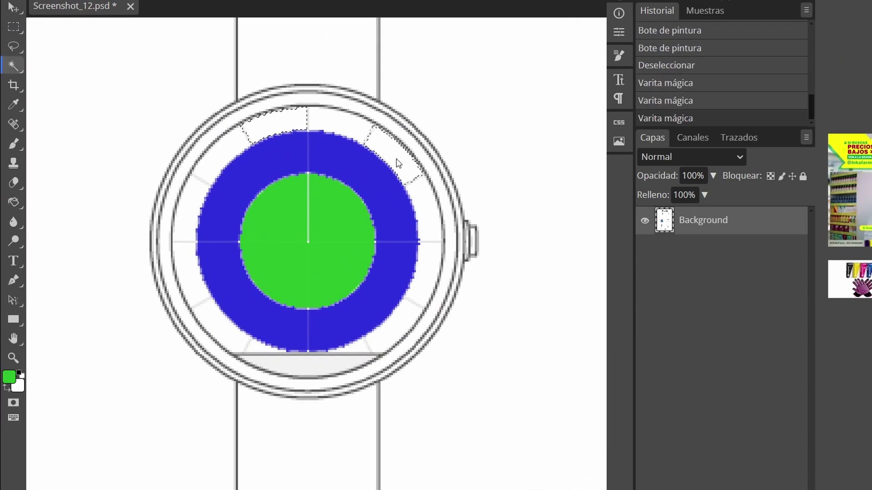
pyautogui.keyDown('shift'); pyautogui.click(426, 272); pyautogui.keyUp('shift')
pyautogui.keyDown('shift'); pyautogui.click(222, 326); pyautogui.keyUp('shift')
pyautogui.keyDown('shift'); pyautogui.click(191, 204); pyautogui.keyUp('shift')
# Fill the selected outer ring segments with black (000000) and clear the selection.
pyautogui.click(9, 377)
pyautogui.click(111, 252)
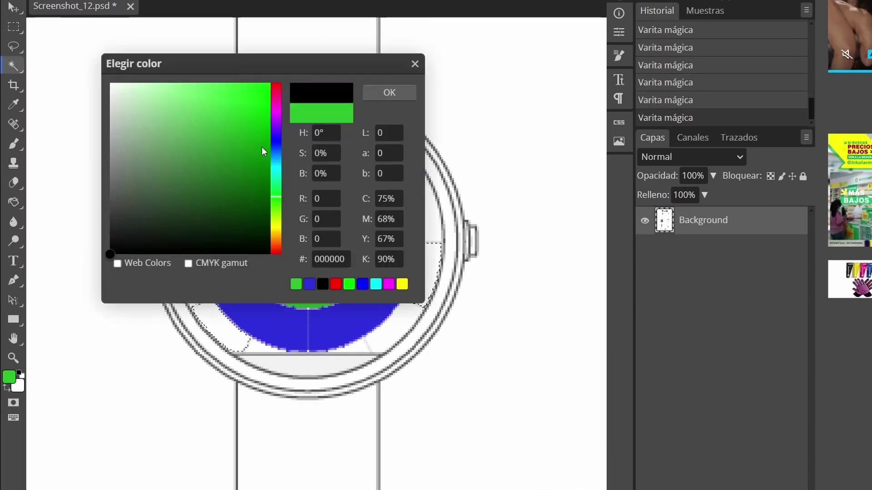
pyautogui.click(389, 92)
pyautogui.click(13, 202)
pyautogui.click(187, 208)
pyautogui.click(13, 27)
pyautogui.click(236, 214)
# Select the outer ring's lower-right segment and the flat strip at the bottom of the dial with the Magic Wand.
pyautogui.scroll(-4, 235, 214)
pyautogui.scroll(3, 235, 214)
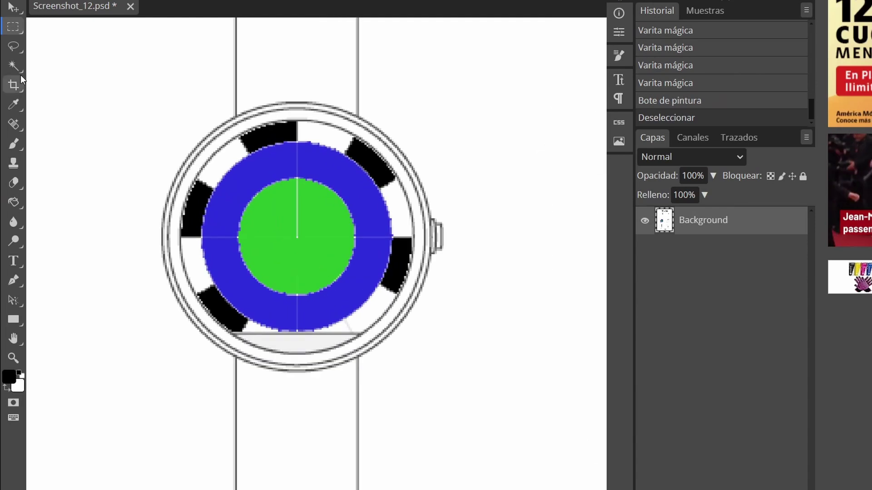
pyautogui.click(13, 66)
pyautogui.click(368, 319)
pyautogui.keyDown('shift'); pyautogui.click(307, 346); pyautogui.keyUp('shift')
# Fill the selected lower-right segment and bottom strip with yellow (ffff00) and clear the selection.
pyautogui.click(9, 377)
pyautogui.click(402, 284)
pyautogui.click(389, 92)
pyautogui.click(13, 203)
pyautogui.click(369, 314)
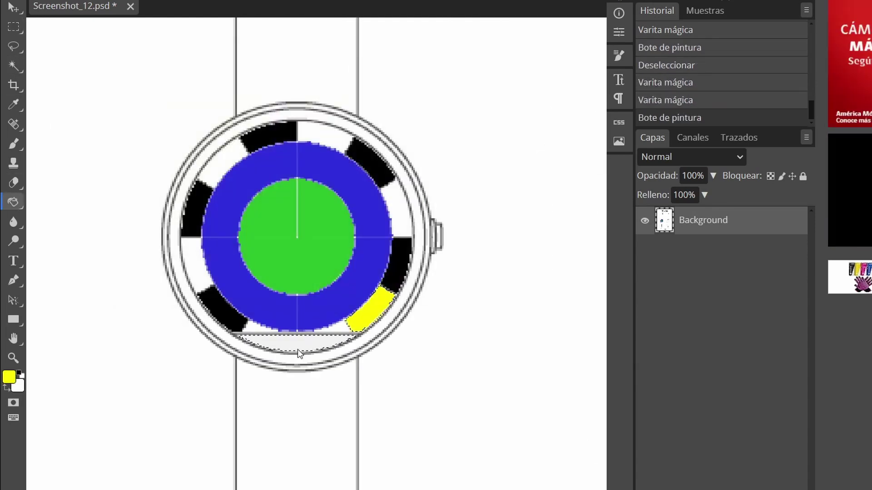
pyautogui.click(298, 347)
pyautogui.click(13, 27)
pyautogui.click(383, 196)
# Select an area in the dial's green centre circle, fill it with white and clear the selection.
pyautogui.scroll(-4, 354, 282)
pyautogui.scroll(4, 350, 295)
pyautogui.click(14, 66)
pyautogui.click(313, 221)
pyautogui.click(9, 377)
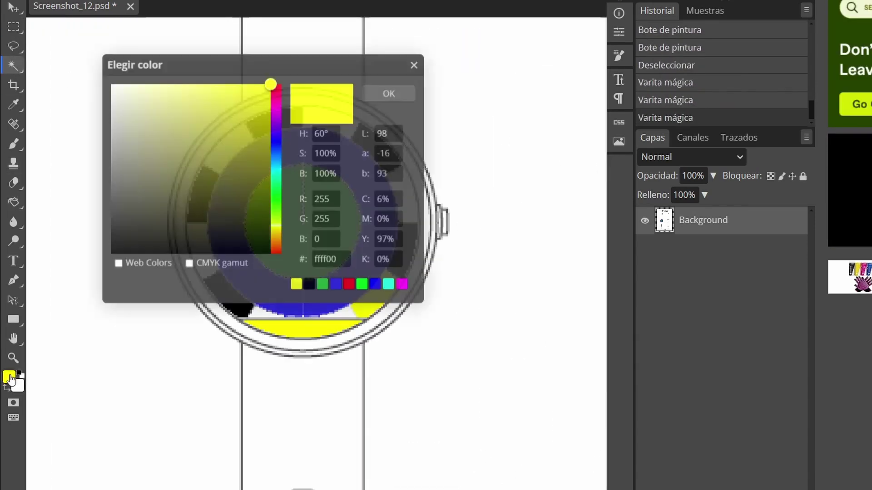
pyautogui.click(111, 84)
pyautogui.click(389, 92)
pyautogui.click(13, 202)
pyautogui.click(282, 218)
pyautogui.hotkey('ctrl', 'd')
pyautogui.scroll(-2, 140, 155)
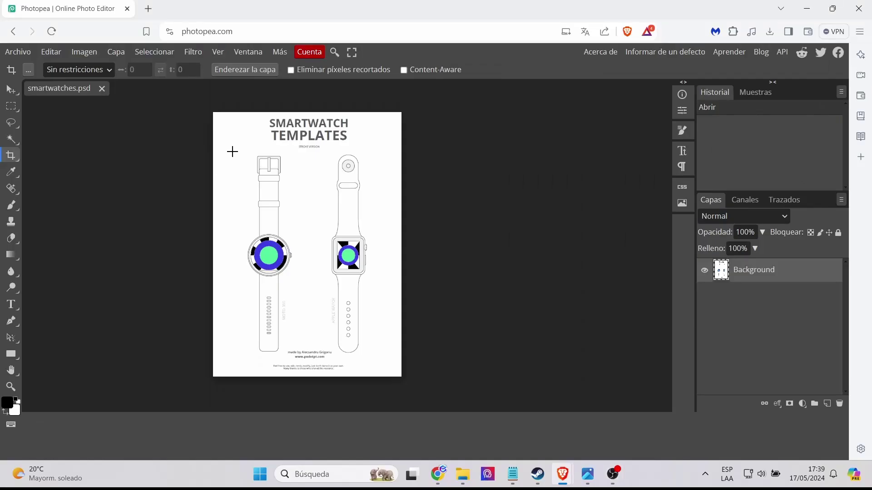
# Crop smartwatches.psd to the round MOTO 360 watch, including its full strap.
pyautogui.moveTo(294, 356); pyautogui.dragTo(294, 357)
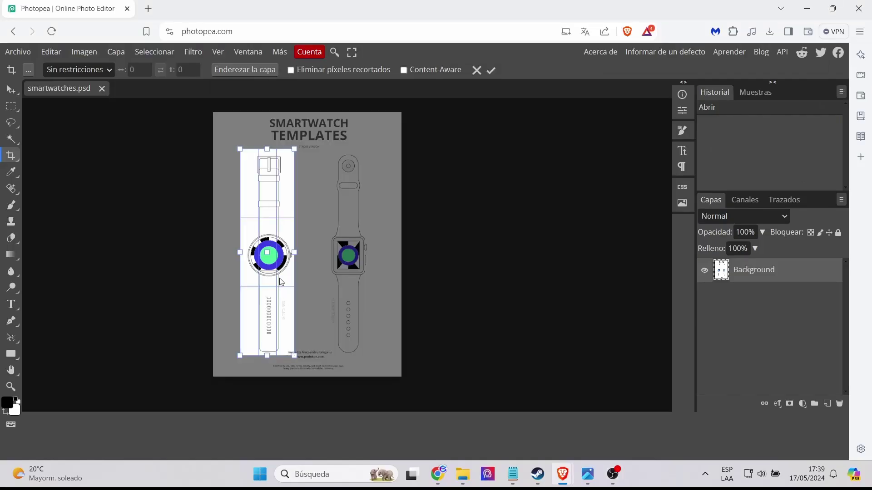
pyautogui.press('Return')
pyautogui.keyDown('ctrl'); pyautogui.scroll(2, 427, 320); pyautogui.keyUp('ctrl')
pyautogui.click(447, 329)
pyautogui.press('Escape')
pyautogui.scroll(1, 466, 304)
pyautogui.moveTo(436, 269); pyautogui.dragTo(469, 286)
pyautogui.press('Escape')
# Erase the leftover credit text in the lower-right corner and the MOTO 360 label beside the strap.
pyautogui.scroll(1, 468, 350)
pyautogui.click(14, 92)
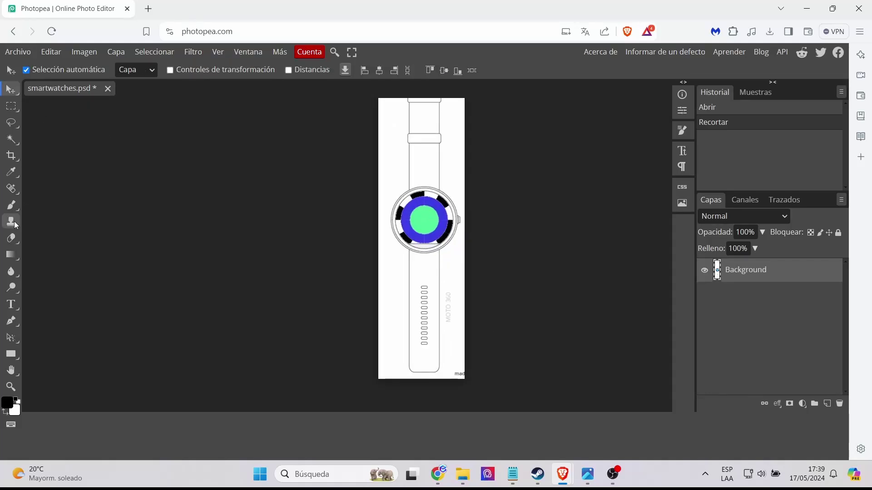
pyautogui.press('e')
pyautogui.moveTo(473, 371); pyautogui.dragTo(468, 376)
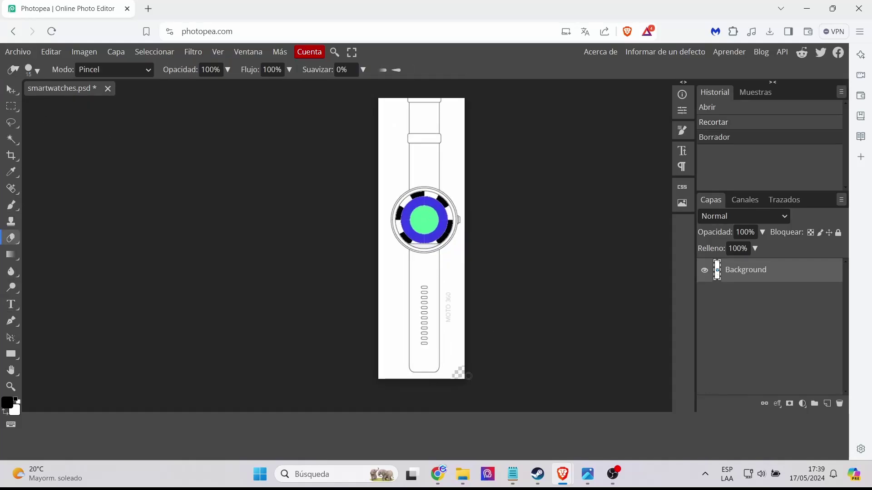
pyautogui.moveTo(451, 284); pyautogui.dragTo(447, 286)
pyautogui.scroll(-1, 458, 283)
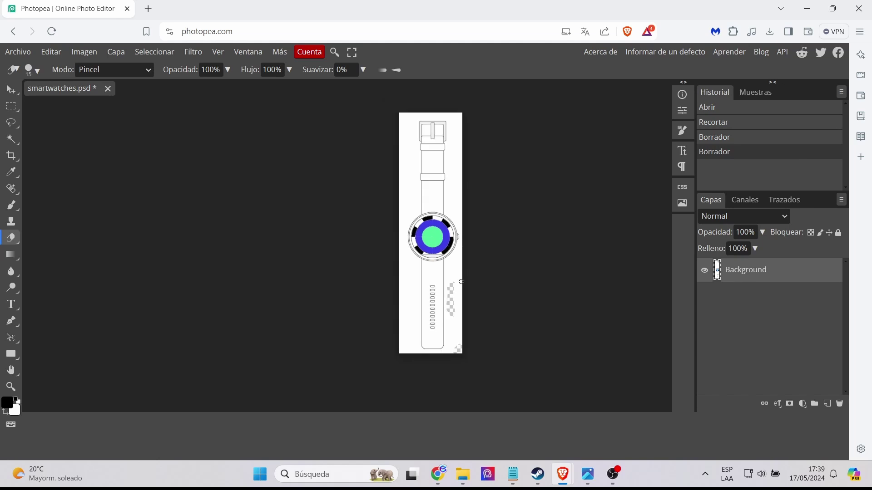
# Crop the image tightly around the round watch face, cutting away most of the strap.
pyautogui.scroll(2, 461, 282)
pyautogui.keyDown('alt'); pyautogui.scroll(3, 452, 262); pyautogui.keyUp('alt')
pyautogui.scroll(3, 459, 262)
pyautogui.scroll(-1, 461, 263)
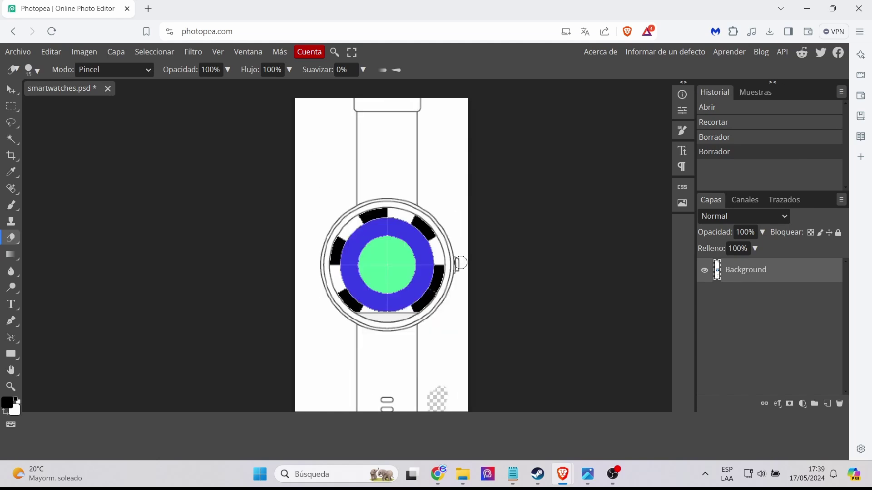
pyautogui.keyDown('alt'); pyautogui.scroll(-1, 461, 263); pyautogui.keyUp('alt')
pyautogui.click(15, 121)
pyautogui.click(11, 156)
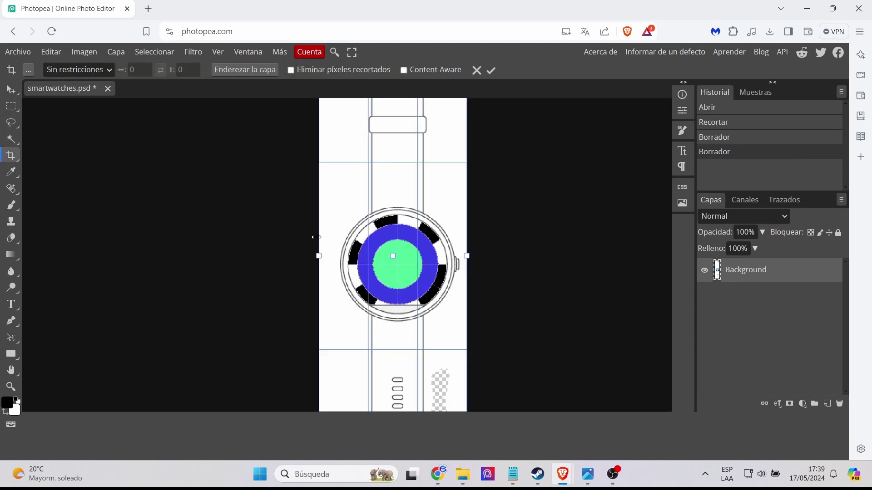
pyautogui.moveTo(325, 190); pyautogui.dragTo(466, 335)
pyautogui.press('Escape')
pyautogui.press('Return')
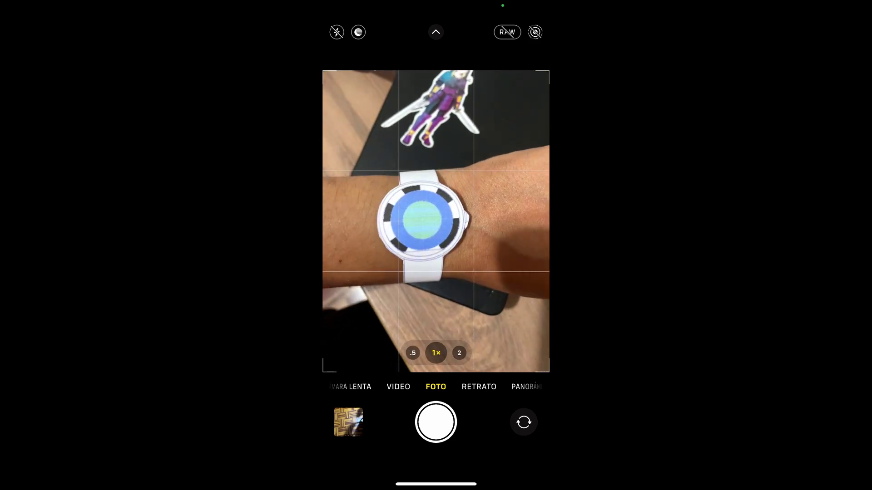
# Photograph the paper watch worn on the wrist with the phone's camera app.
pyautogui.click(435, 422)
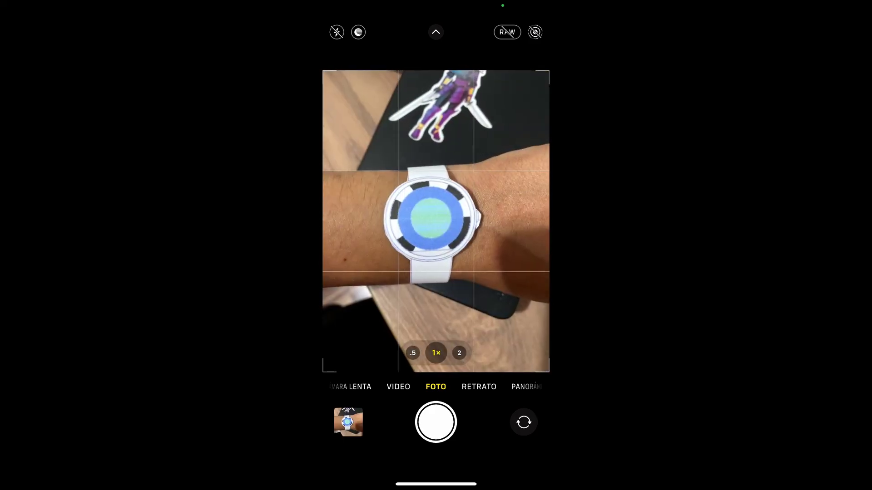
# Photograph the paper watch on the wrist again, and crop IMG_0027.psd in the image editor tightly around the round watch face.
pyautogui.click(436, 422)
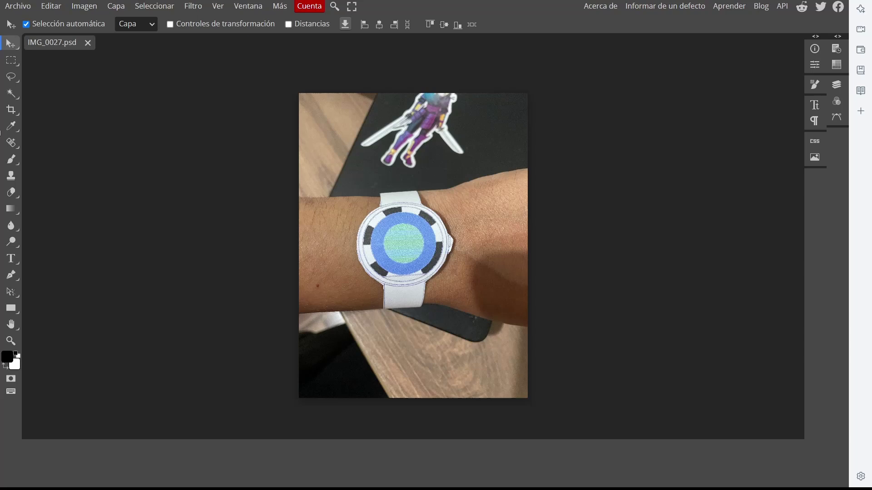
pyautogui.click(11, 110)
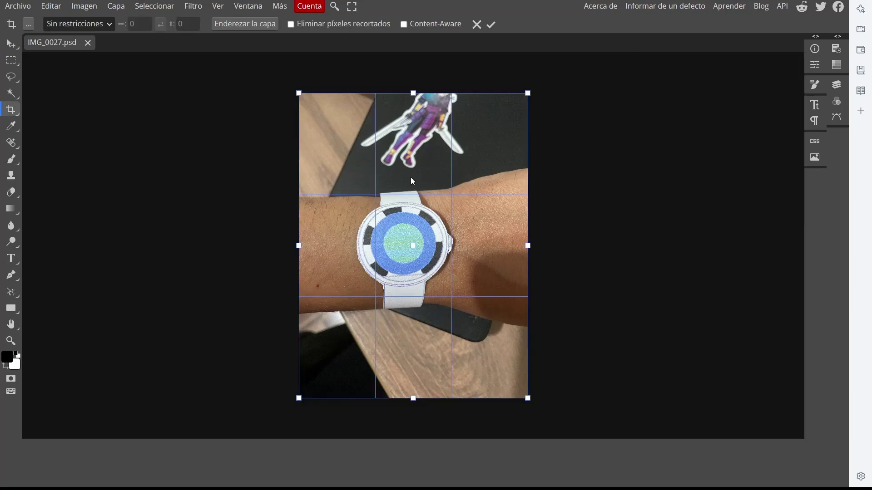
pyautogui.moveTo(410, 95); pyautogui.dragTo(411, 198)
pyautogui.moveTo(413, 398); pyautogui.dragTo(406, 295)
pyautogui.moveTo(297, 247); pyautogui.dragTo(336, 247)
pyautogui.moveTo(527, 247); pyautogui.dragTo(464, 254)
pyautogui.press('Return')
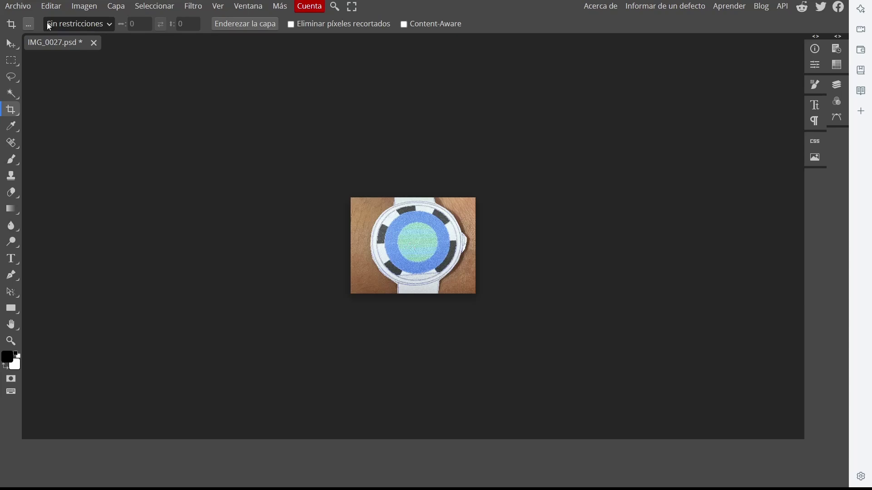
# Export the cropped watch photo as a JPG at 100% quality named marker1 in the smartwatch folder.
pyautogui.click(17, 6)
pyautogui.moveTo(72, 178)
pyautogui.click(166, 186)
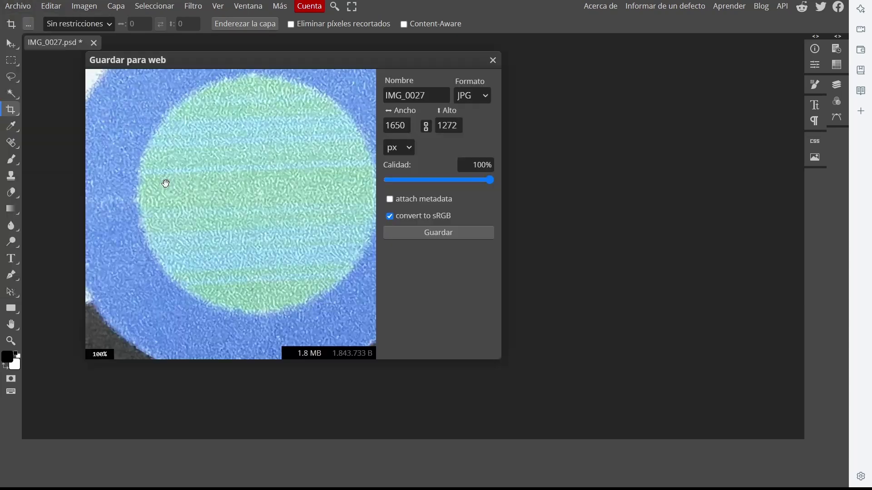
pyautogui.click(442, 232)
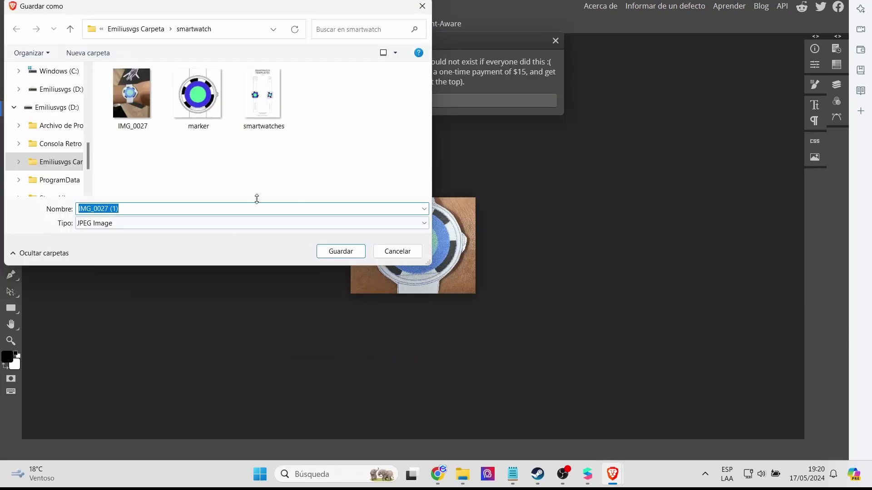
pyautogui.click(199, 98)
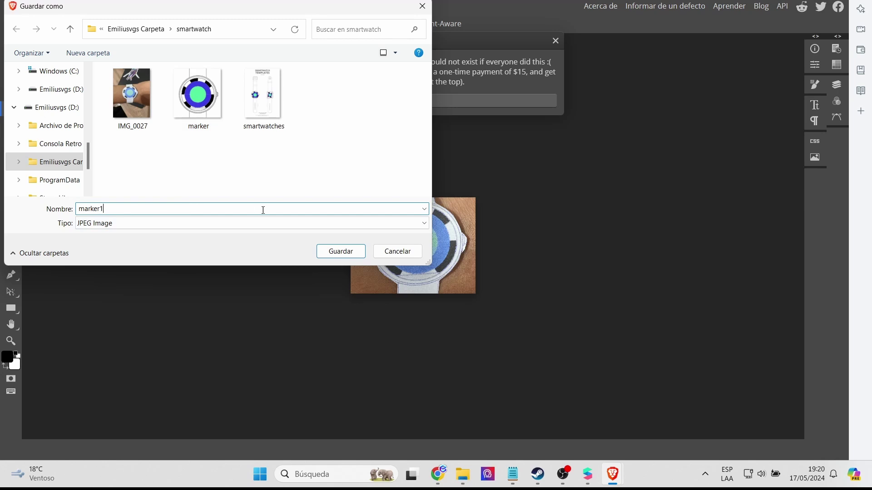
pyautogui.write('1')
pyautogui.click(341, 251)
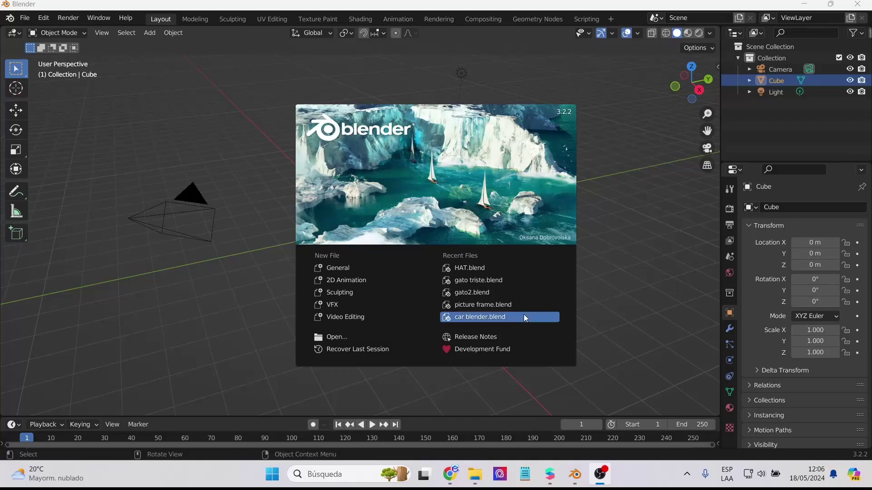
# Switch to Blender and clear the new scene by deleting the default cube, light and camera.
pyautogui.click(607, 249)
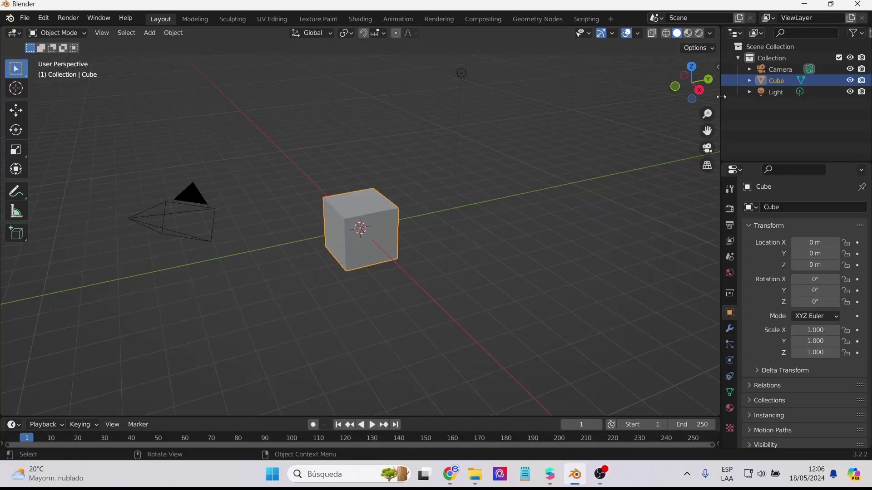
pyautogui.press('Delete')
pyautogui.click(779, 82)
pyautogui.press('Delete')
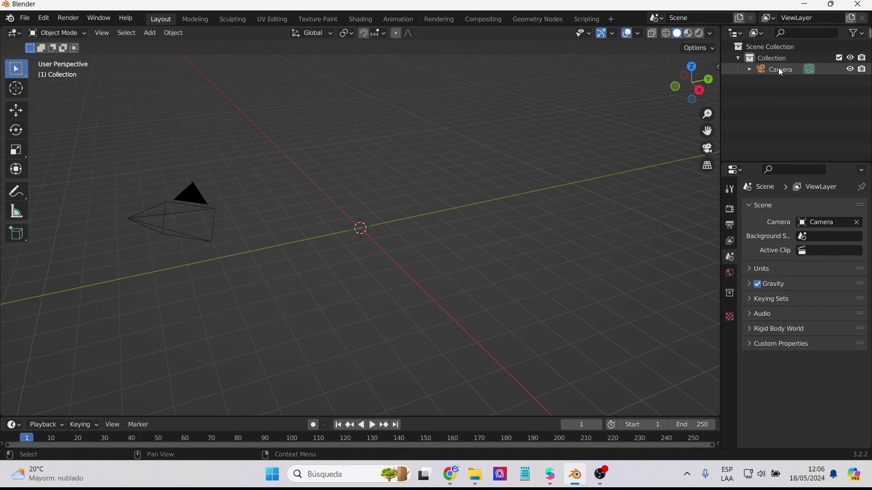
pyautogui.click(779, 70)
pyautogui.press('Delete')
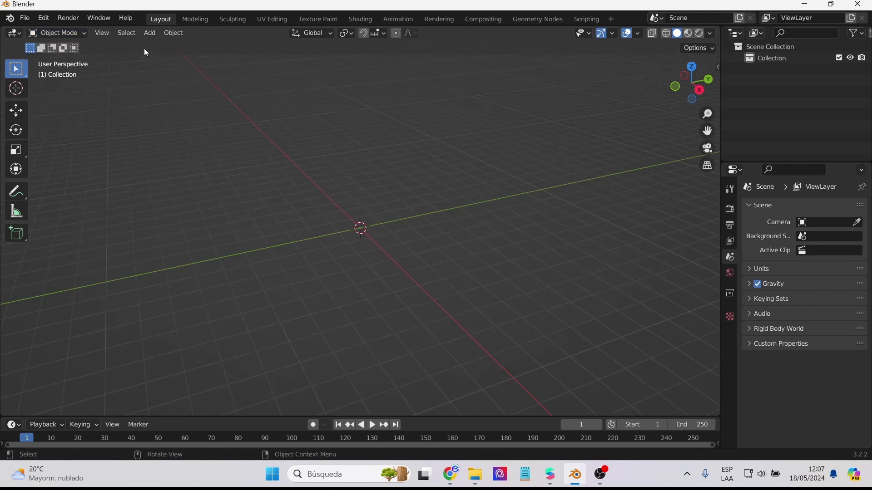
# Add a cylinder mesh at the scene origin to serve as the wrist occluder.
pyautogui.click(148, 33)
pyautogui.moveTo(156, 47)
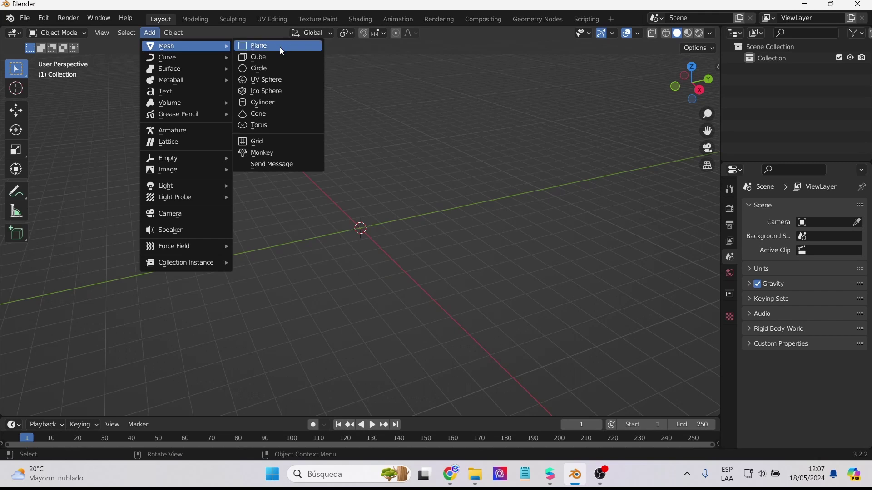
pyautogui.click(281, 103)
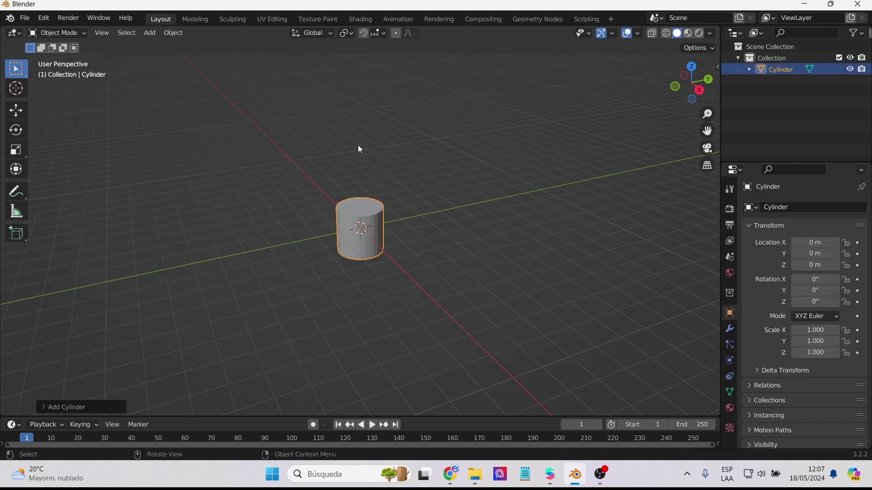
pyautogui.scroll(3, 427, 242)
pyautogui.press('Tab')
pyautogui.scroll(3, 421, 236)
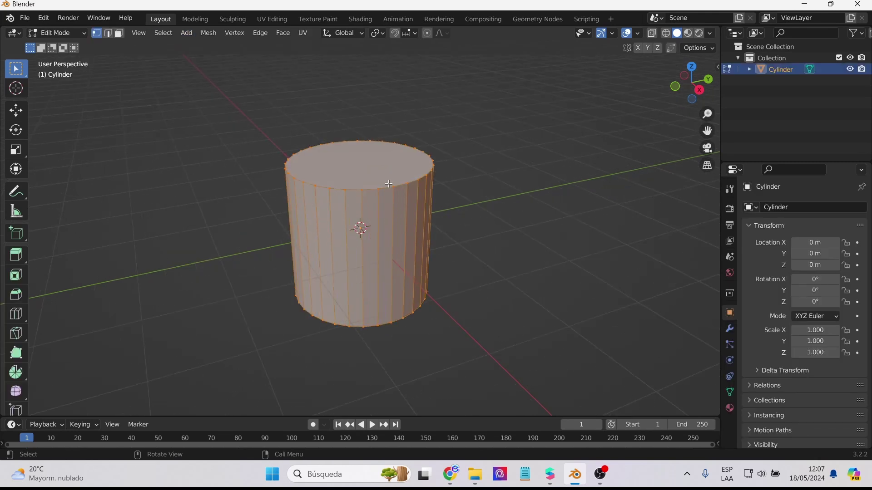
pyautogui.hotkey('alt', 'a')
pyautogui.press('Tab')
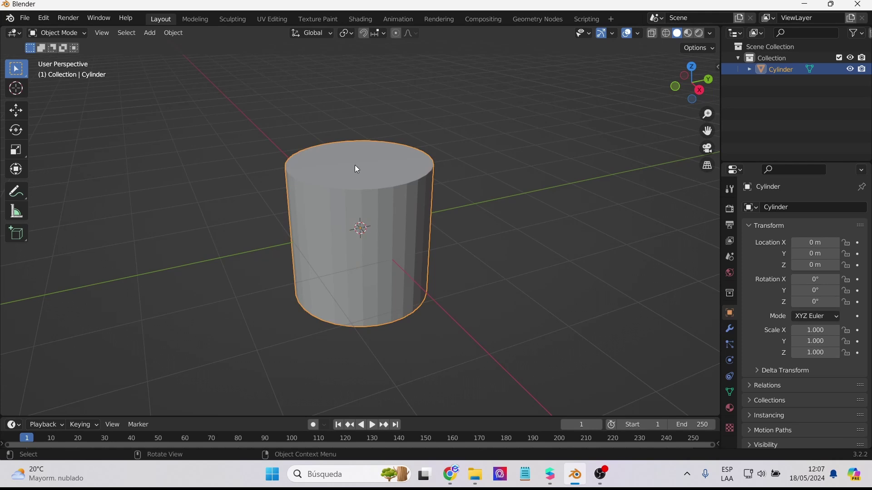
pyautogui.moveTo(357, 169); pyautogui.dragTo(211, 168, button='middle')
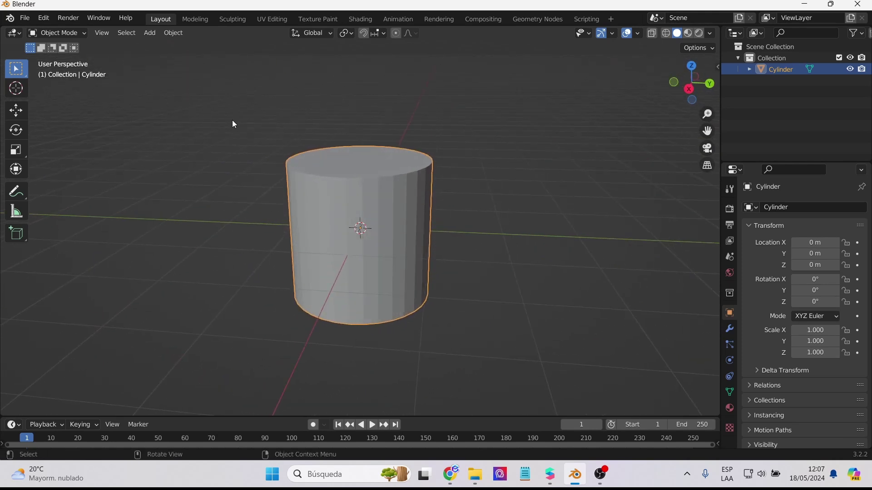
# Subdivide the cylinder's entire mesh in Edit Mode, and return to Object Mode.
pyautogui.press('Tab')
pyautogui.press('a')
pyautogui.rightClick(327, 163)
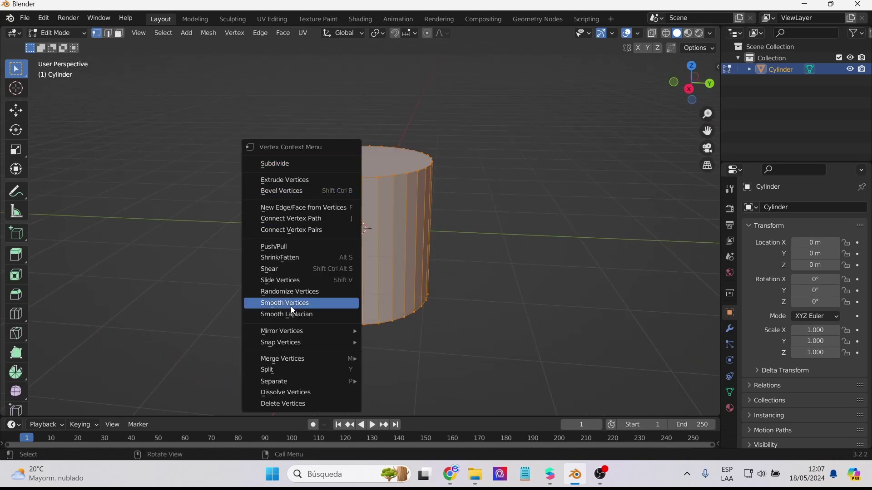
pyautogui.click(318, 163)
pyautogui.moveTo(356, 228); pyautogui.dragTo(497, 235, button='middle')
pyautogui.press('Tab')
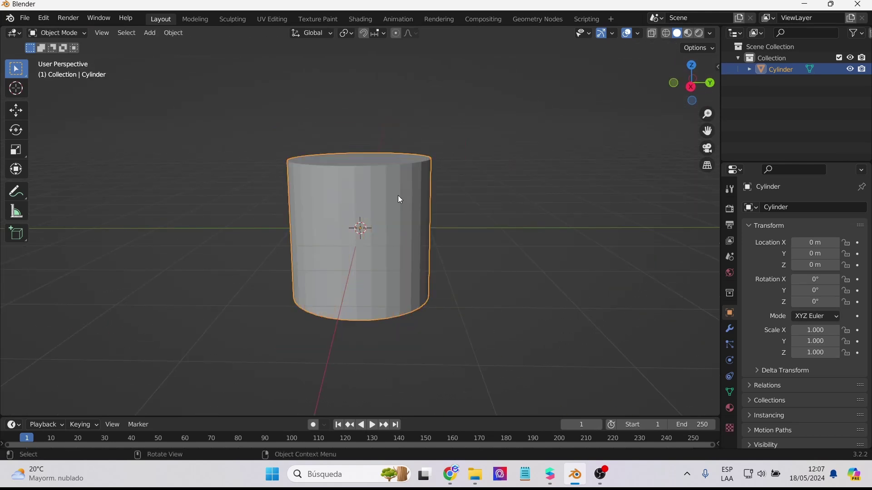
pyautogui.click(816, 341)
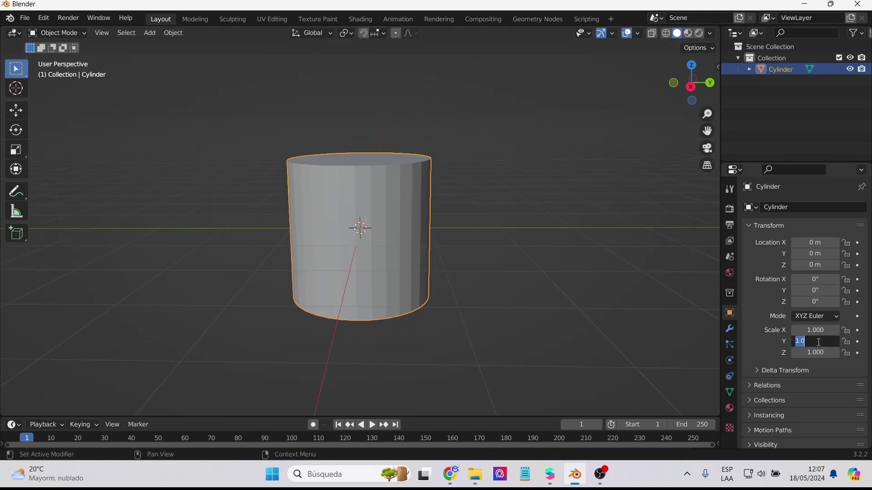
pyautogui.write('2')
pyautogui.press('Return')
pyautogui.hotkey('ctrl', 'z')
pyautogui.click(812, 330)
pyautogui.write('2')
pyautogui.press('Return')
pyautogui.click(813, 341)
pyautogui.write('2')
pyautogui.press('Return')
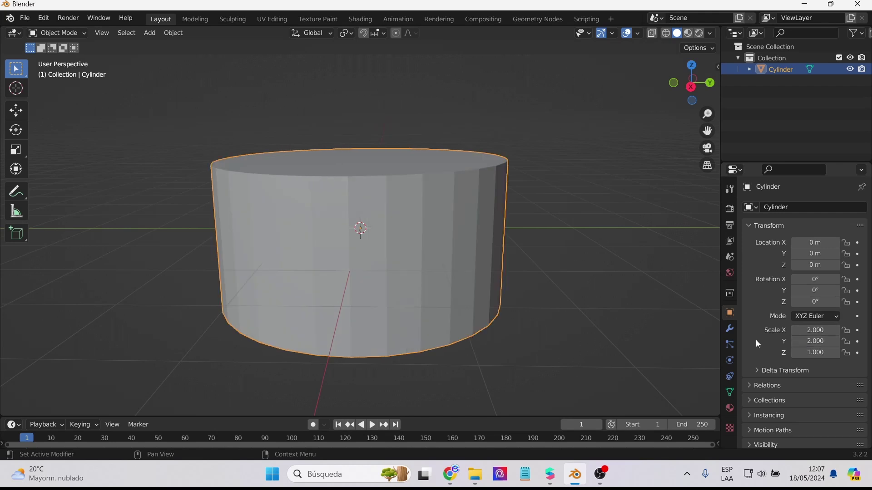
pyautogui.scroll(-2, 699, 341)
pyautogui.click(825, 342)
pyautogui.write('1.5')
pyautogui.press('Return')
pyautogui.moveTo(440, 314); pyautogui.dragTo(394, 328, button='middle')
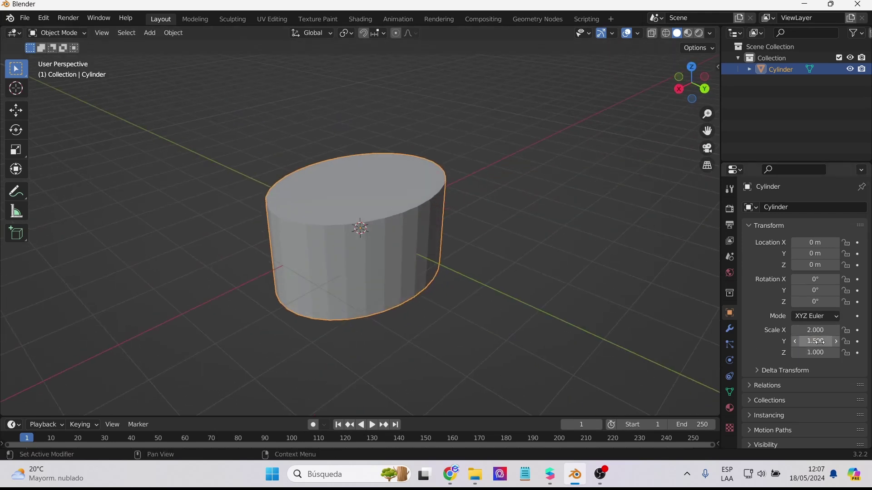
pyautogui.hotkey('ctrl', 'z')
pyautogui.hotkey('ctrl', 'z')
pyautogui.hotkey('ctrl', 'z')
pyautogui.hotkey('ctrl', 'z')
pyautogui.hotkey('ctrl', 'z')
pyautogui.click(818, 330)
pyautogui.write('2')
pyautogui.press('Return')
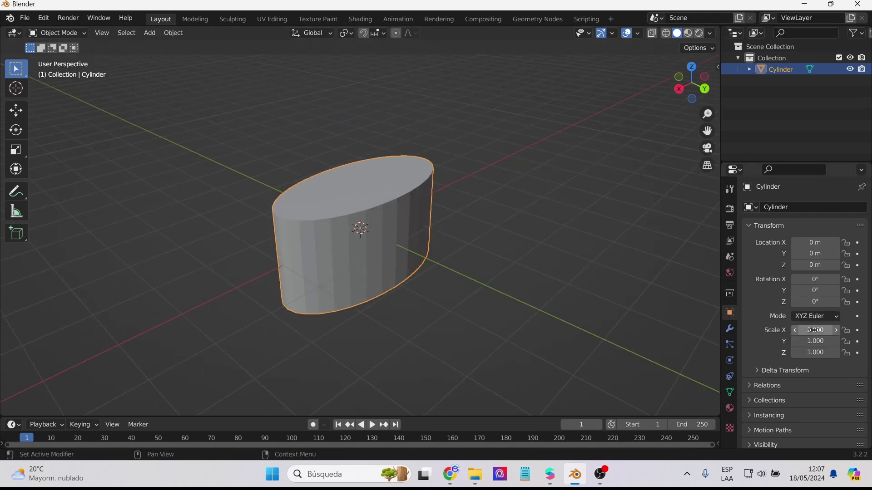
pyautogui.hotkey('ctrl', 'z')
# Scale the cylinder to 1.5 in X, 1.5 in Y and 2 in Z.
pyautogui.click(827, 353)
pyautogui.write('2')
pyautogui.press('Return')
pyautogui.click(818, 342)
pyautogui.write('1.5')
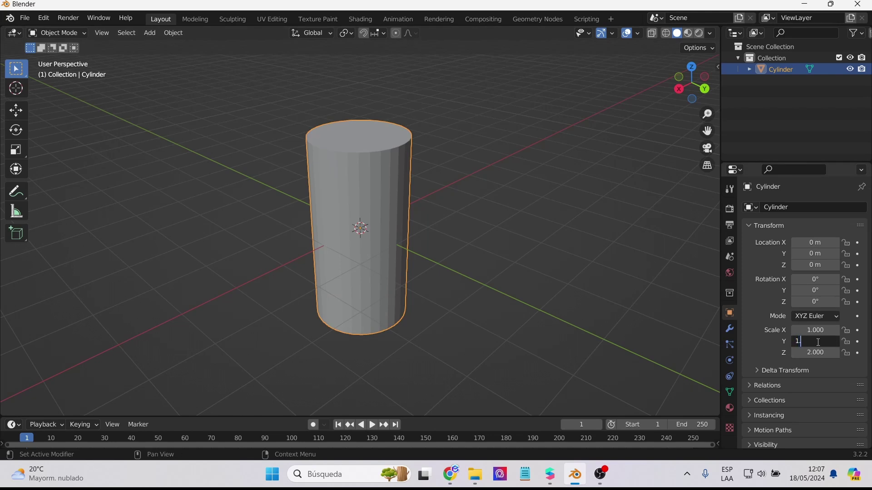
pyautogui.press('Return')
pyautogui.click(820, 331)
pyautogui.write('1.5')
pyautogui.press('Return')
# Subdivide the scaled cylinder's whole mesh once more, and return to Object Mode.
pyautogui.scroll(-2, 613, 309)
pyautogui.moveTo(530, 289); pyautogui.dragTo(554, 247, button='middle')
pyautogui.press('Tab')
pyautogui.rightClick(327, 176)
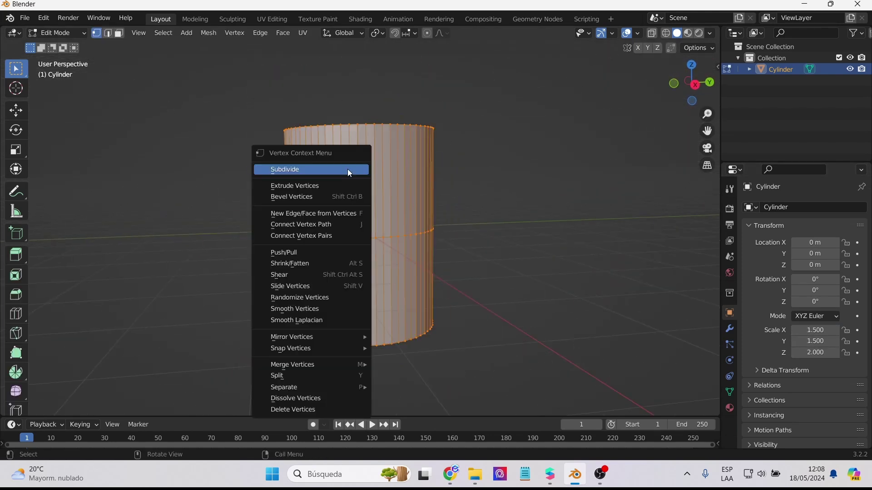
pyautogui.press('Tab')
pyautogui.scroll(-3, 586, 307)
pyautogui.moveTo(587, 308); pyautogui.dragTo(488, 304, button='middle')
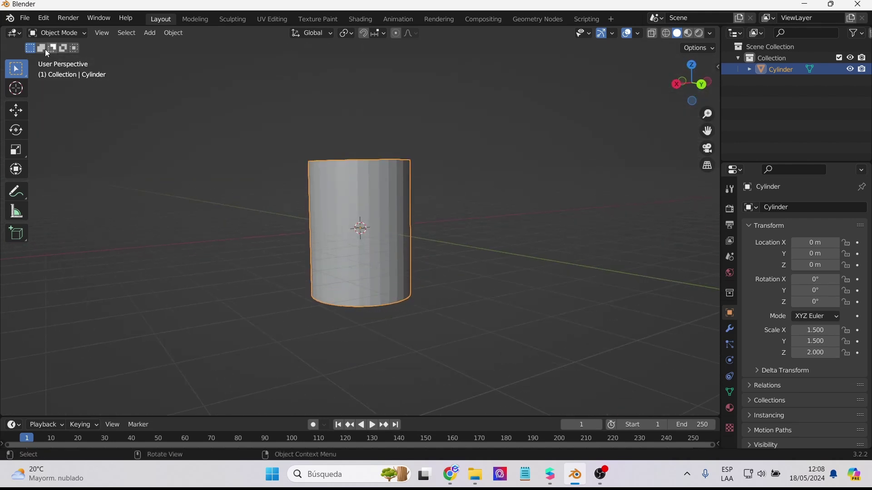
# Export the cylinder to the desktop as an FBX file named occlusion_watch.
pyautogui.click(25, 17)
pyautogui.moveTo(79, 184)
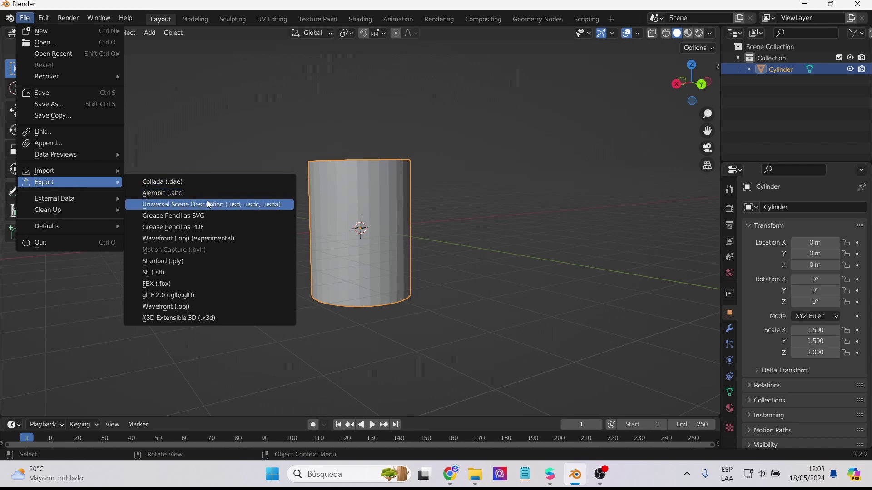
pyautogui.click(188, 284)
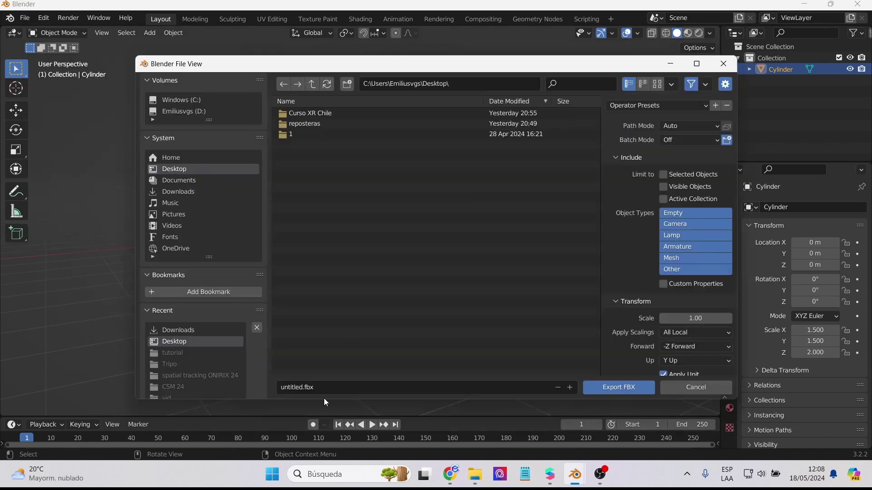
pyautogui.click(326, 386)
pyautogui.write('occlusion_watch')
pyautogui.press('Return')
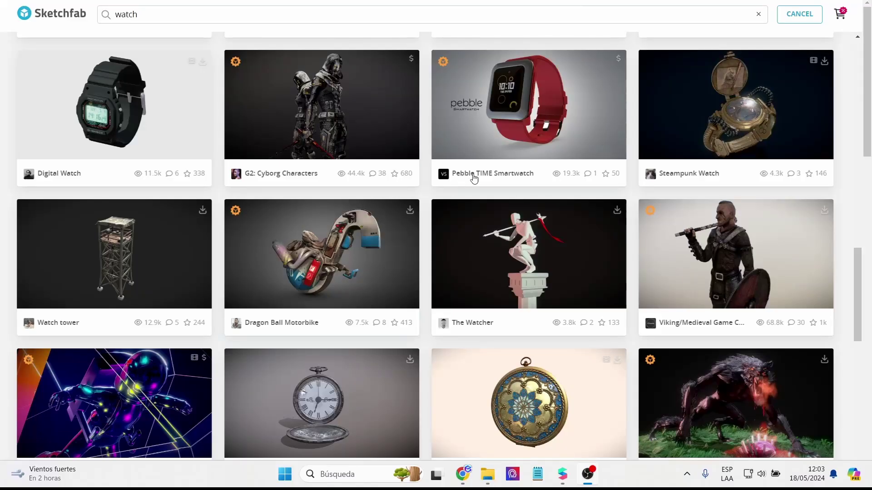
# Switch to Sketchfab and browse the results for "watch" to find a suitable downloadable wristwatch model.
pyautogui.scroll(-10, 432, 200)
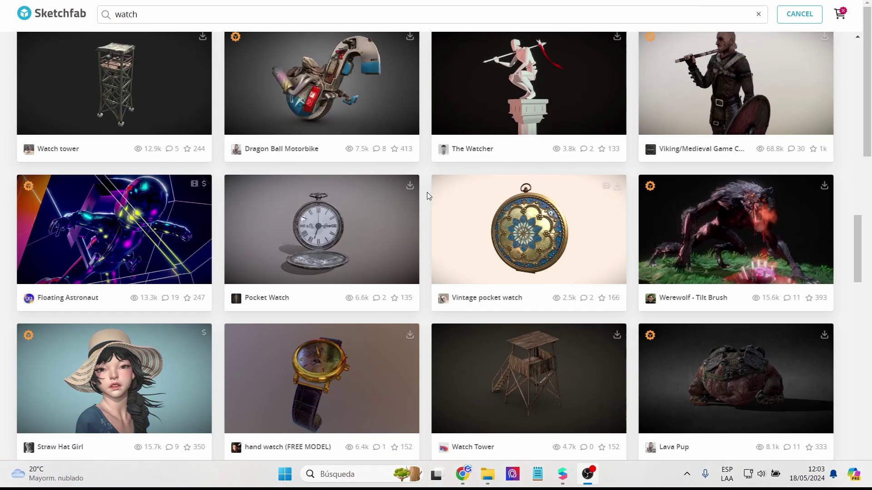
pyautogui.scroll(7, 427, 195)
pyautogui.scroll(15, 427, 195)
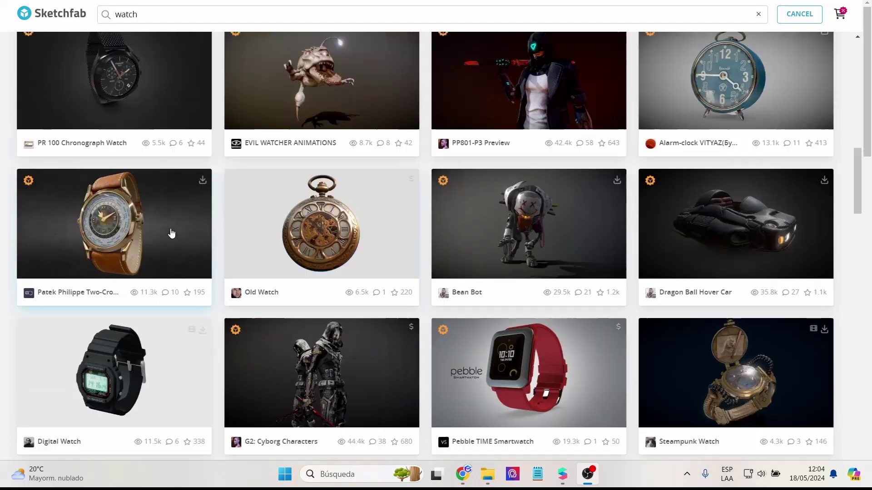
pyautogui.scroll(7, 215, 186)
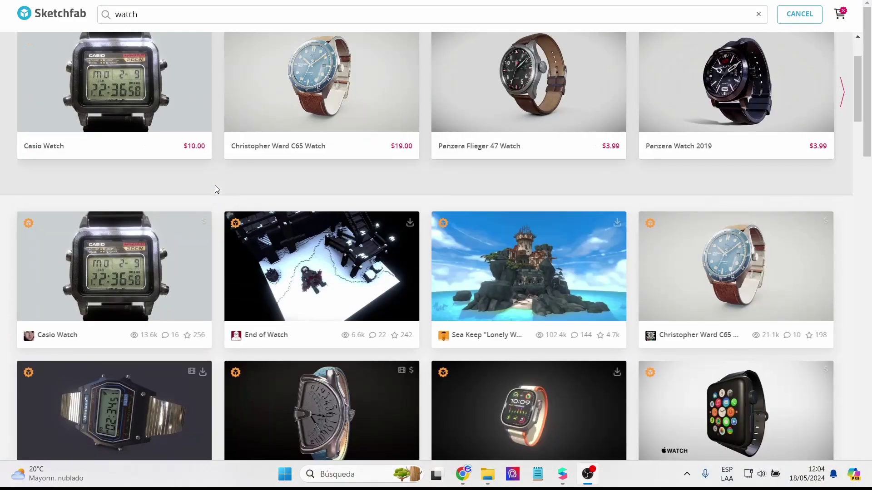
pyautogui.scroll(-6, 215, 185)
pyautogui.scroll(-5, 214, 185)
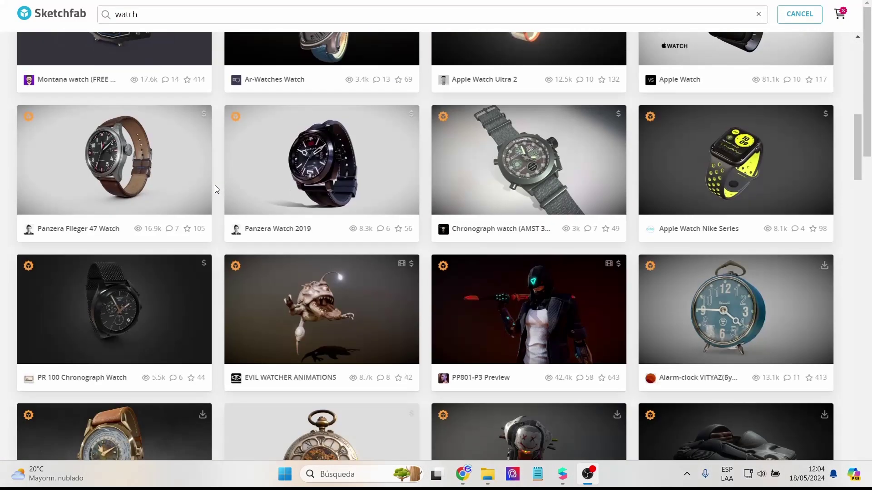
pyautogui.scroll(10, 214, 185)
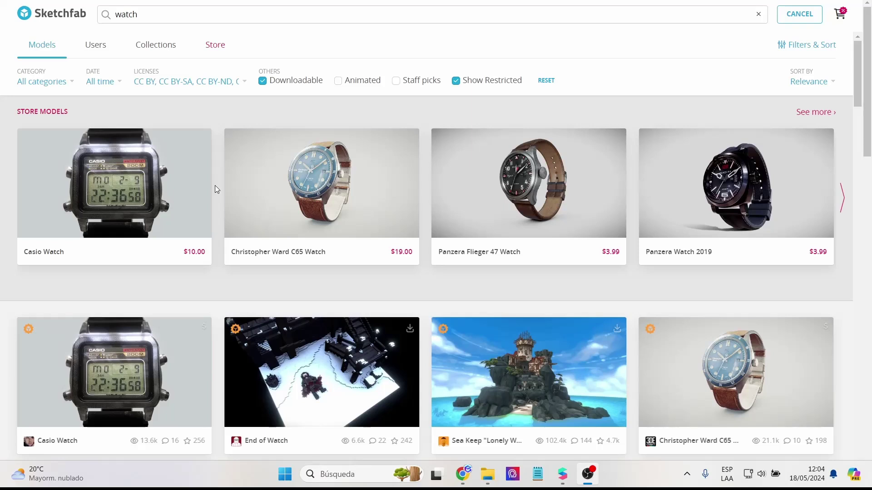
pyautogui.scroll(-3, 215, 189)
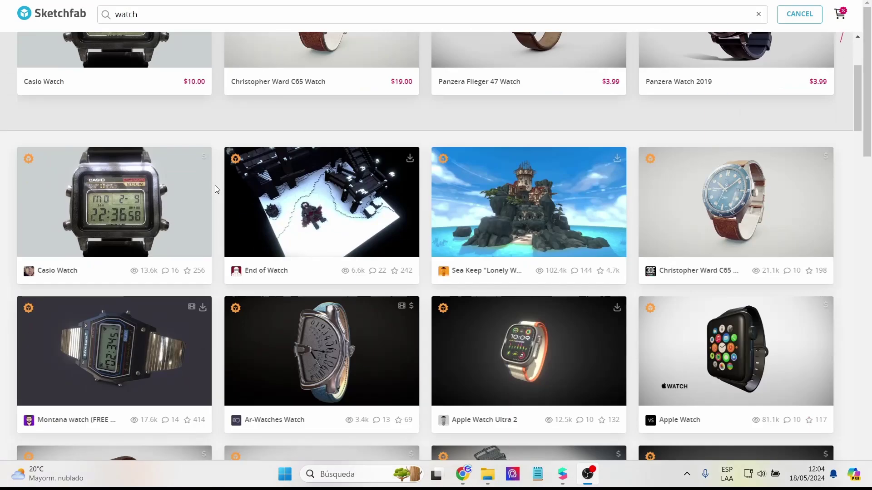
pyautogui.scroll(-7, 215, 186)
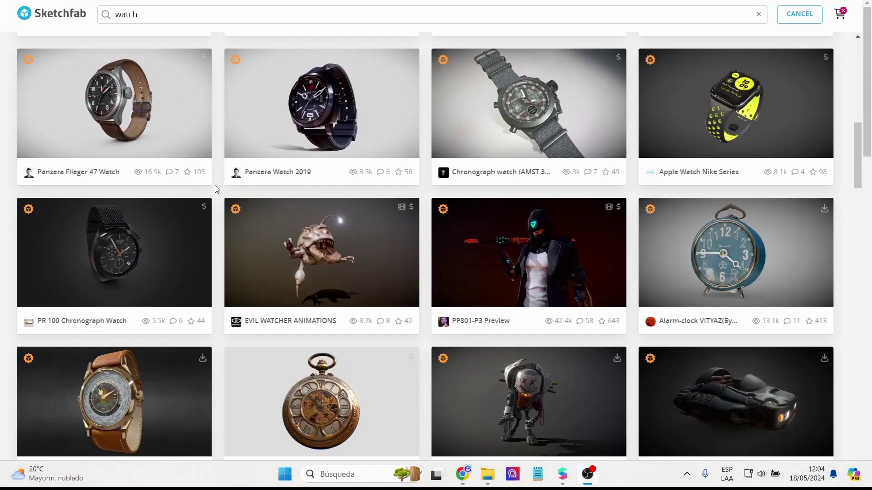
pyautogui.scroll(-5, 214, 189)
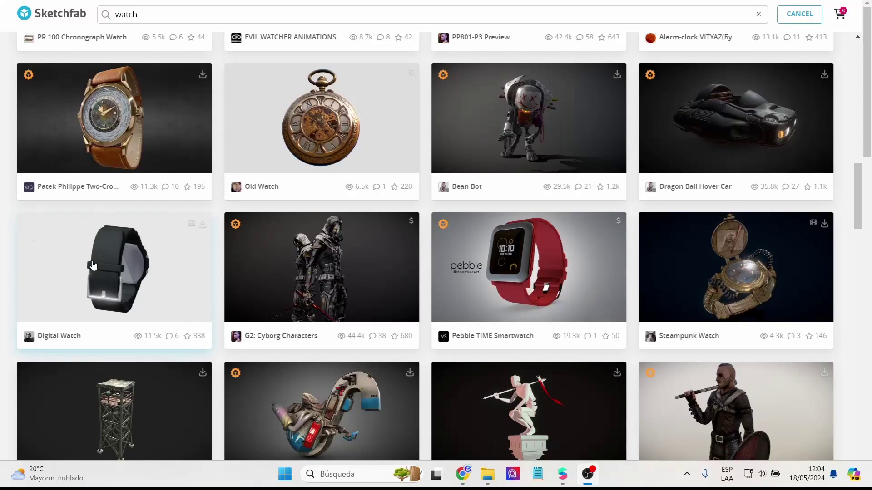
# Download the Digital Watch model as a GLB with 1k textures, and return to the search results.
pyautogui.click(92, 265)
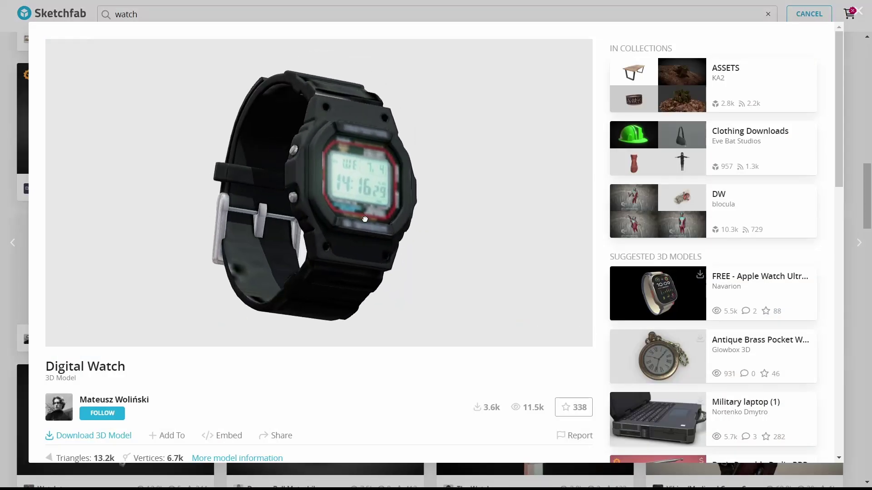
pyautogui.scroll(-2, 318, 370)
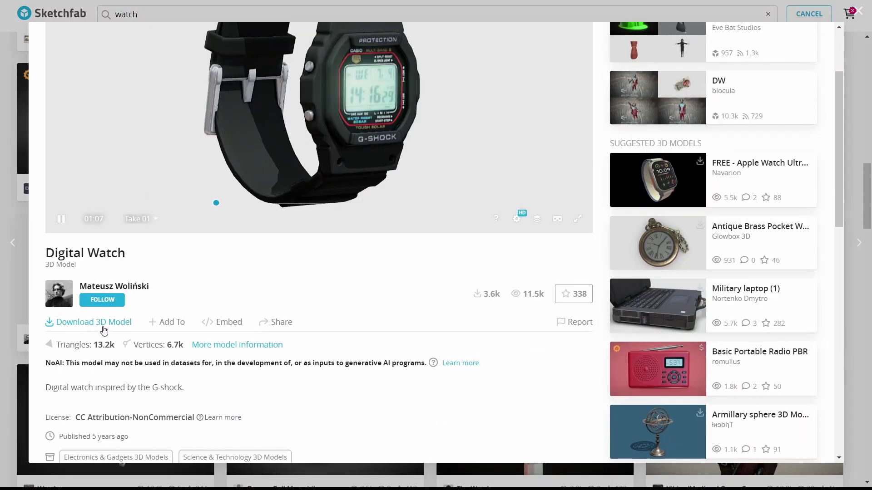
pyautogui.click(104, 323)
pyautogui.scroll(-1, 358, 392)
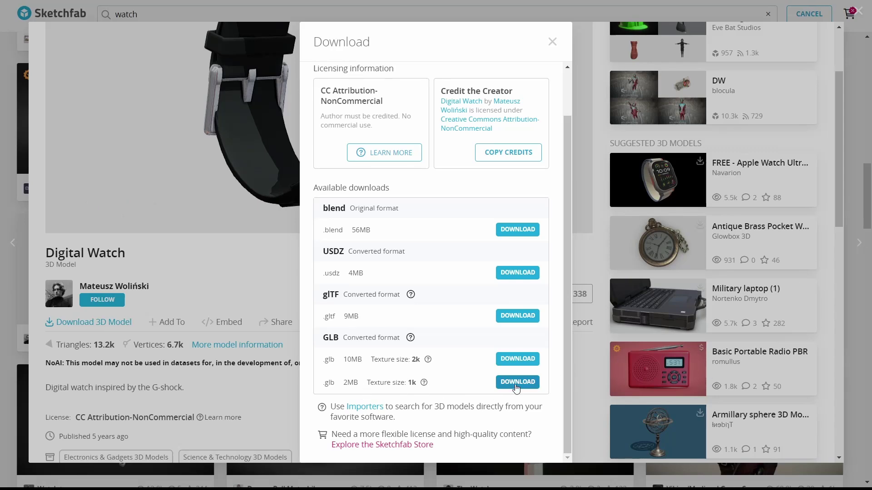
pyautogui.click(516, 382)
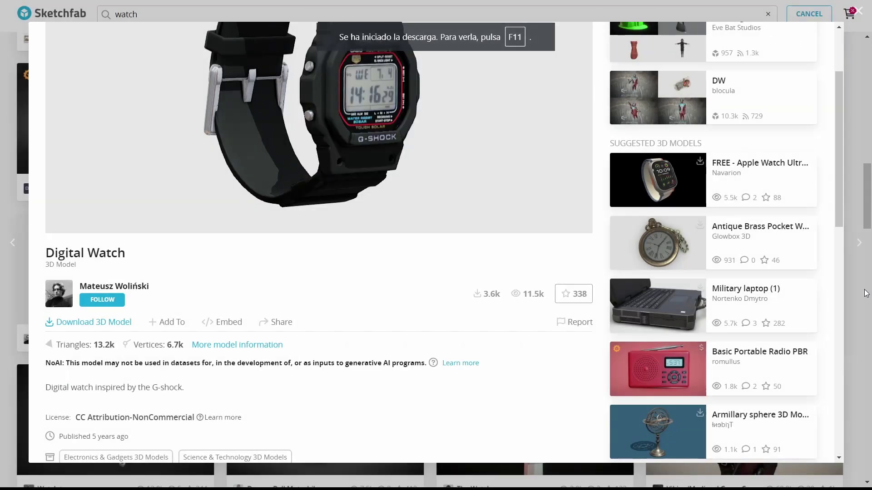
pyautogui.click(866, 293)
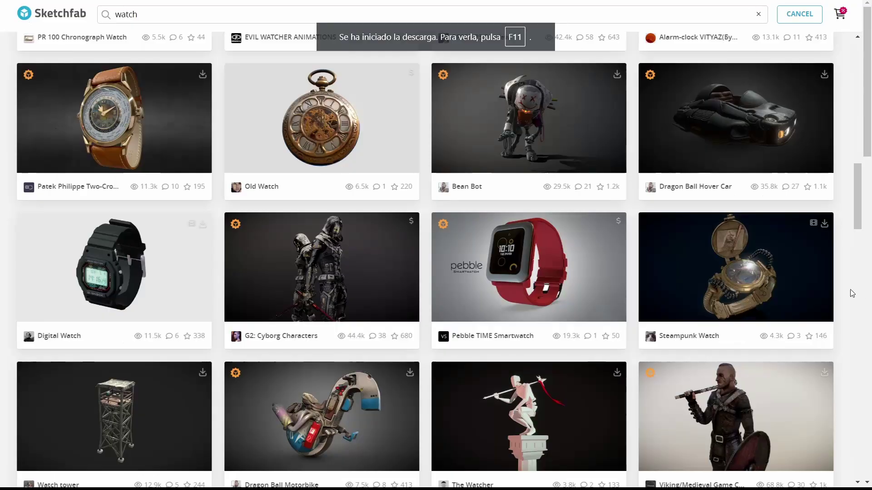
# Browse the watch results for an alternative model, viewing the Seiko Watch in its 3D preview.
pyautogui.scroll(14, 531, 291)
pyautogui.scroll(5, 473, 298)
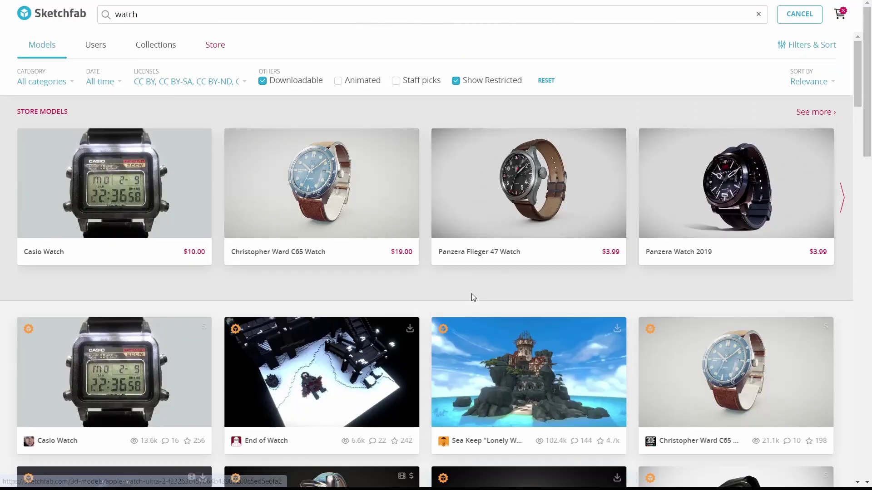
pyautogui.scroll(-8, 472, 297)
pyautogui.scroll(-20, 472, 298)
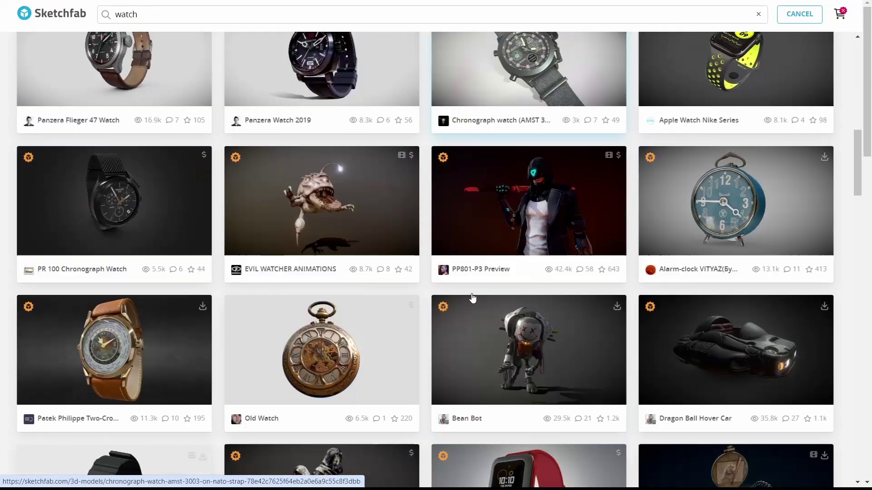
pyautogui.scroll(4, 472, 298)
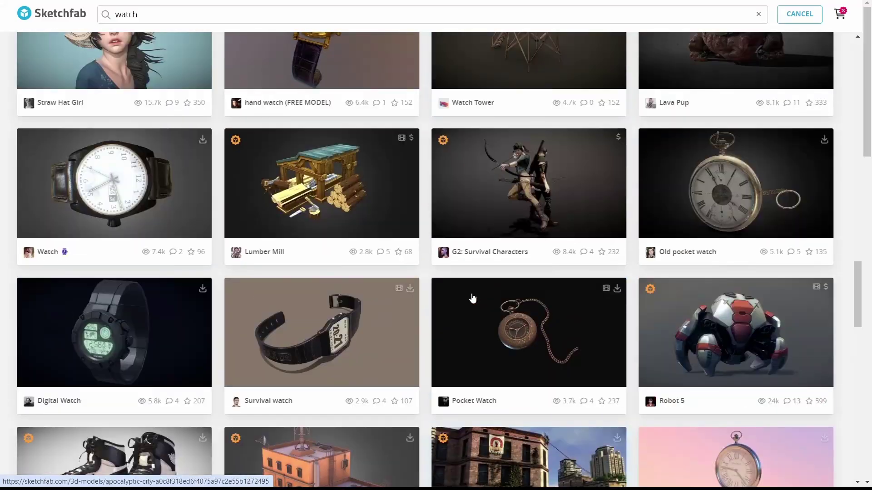
pyautogui.scroll(-20, 472, 298)
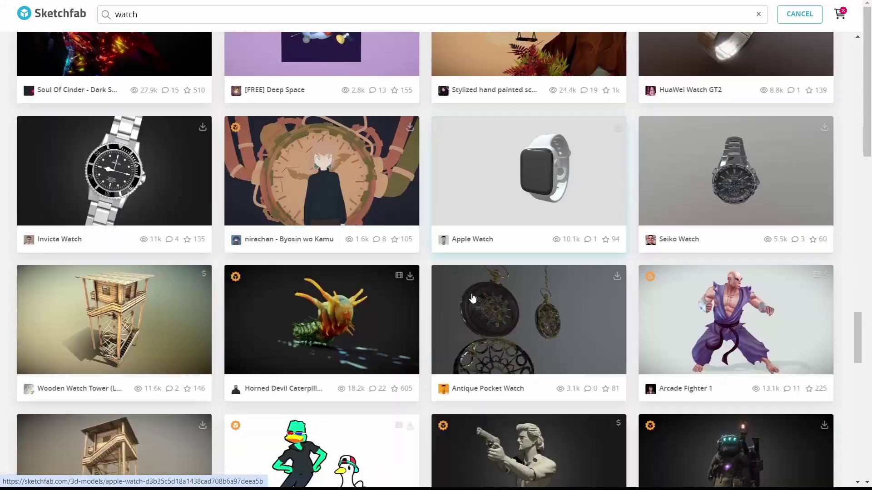
pyautogui.click(756, 169)
pyautogui.scroll(3, 539, 295)
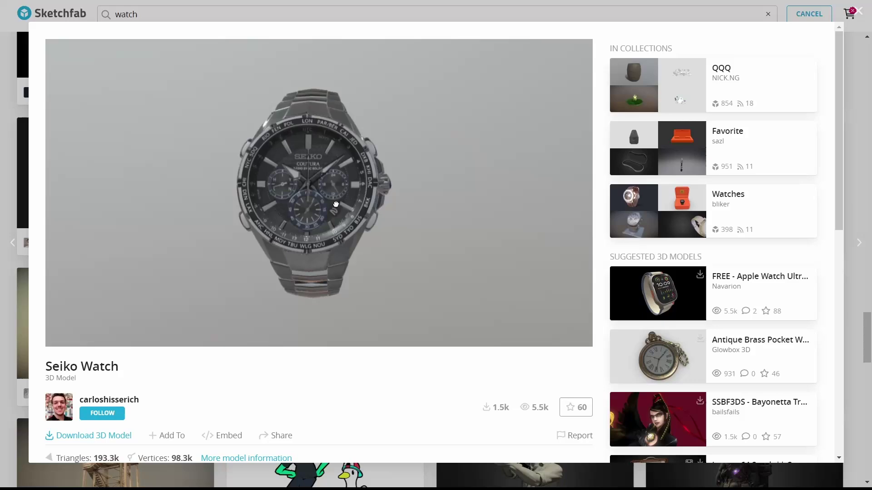
pyautogui.click(846, 284)
pyautogui.scroll(-7, 845, 283)
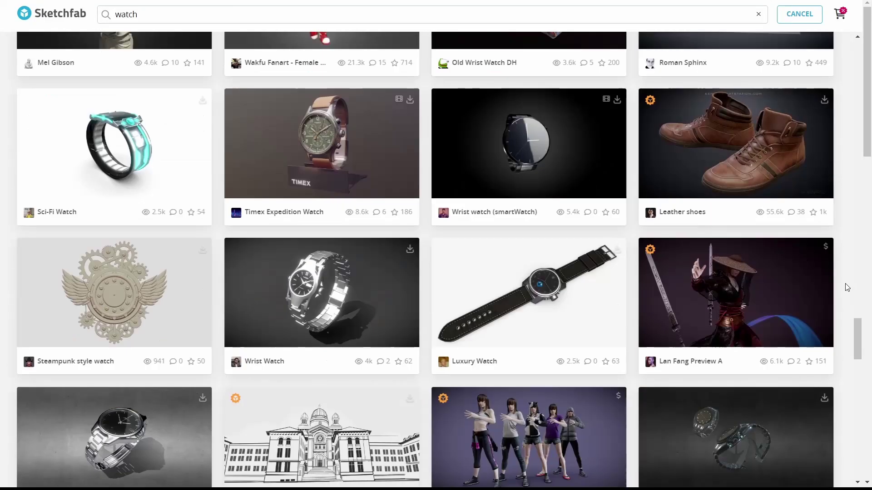
# Preview the Wrist watch (smartWatch) model and download it.
pyautogui.click(595, 143)
pyautogui.scroll(-3, 597, 144)
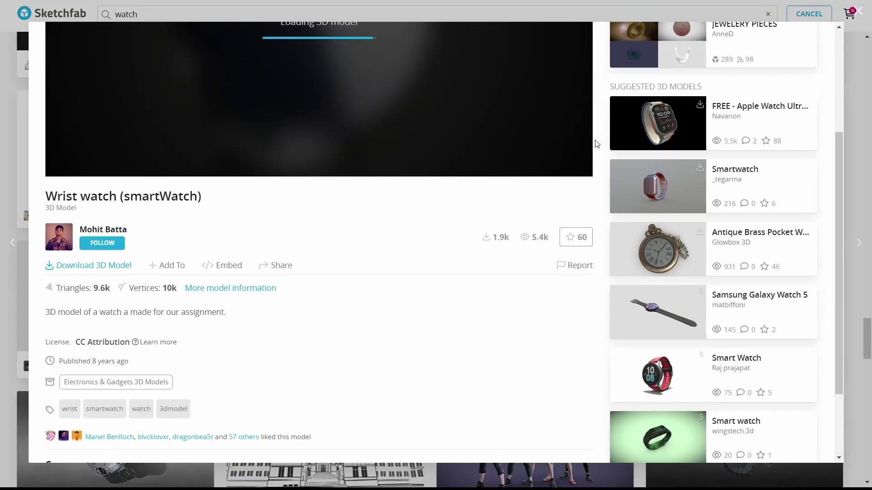
pyautogui.scroll(3, 597, 145)
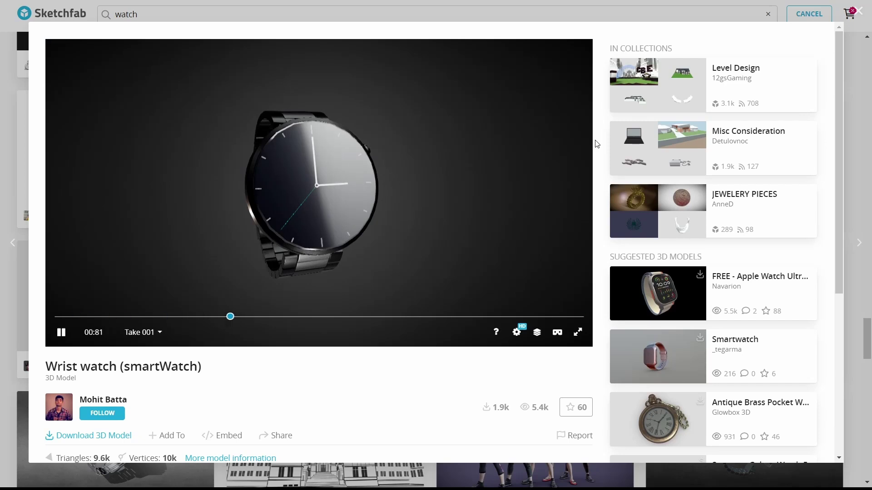
pyautogui.scroll(-1, 292, 385)
pyautogui.click(94, 380)
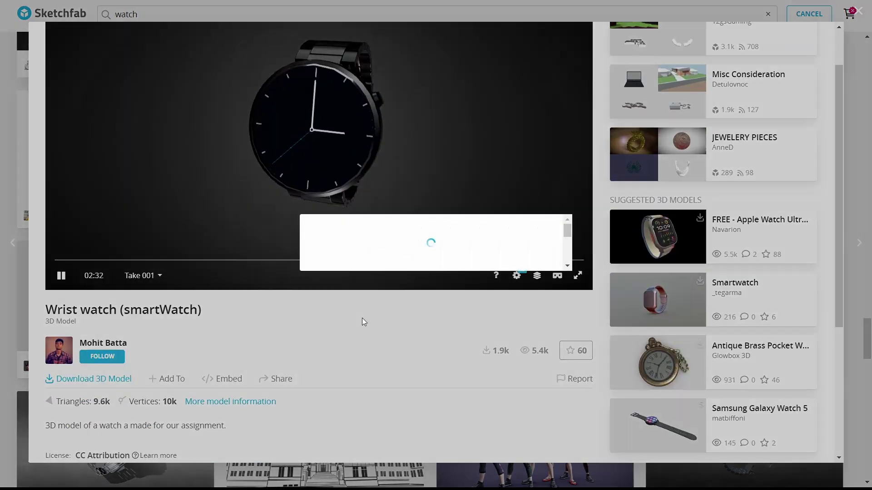
pyautogui.scroll(-2, 463, 236)
pyautogui.click(515, 386)
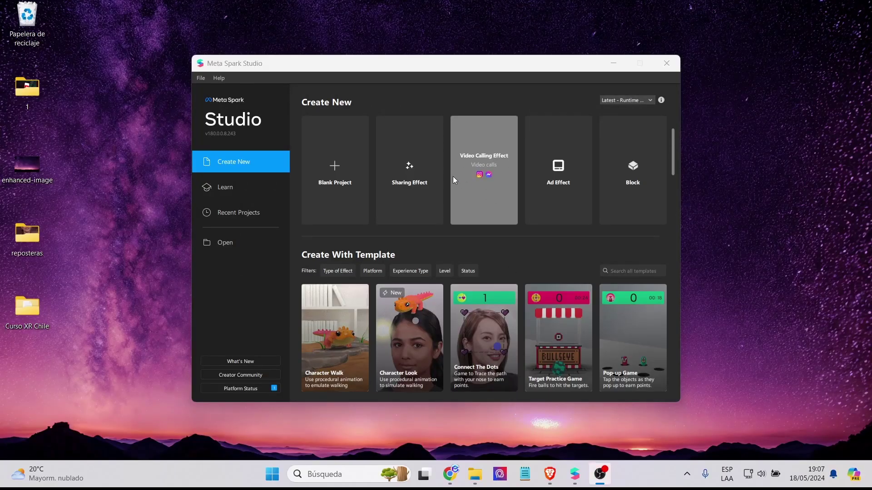
# Switch to Meta Spark Studio, create a Sharing Effect project, and add a Target Tracker to its scene.
pyautogui.click(420, 167)
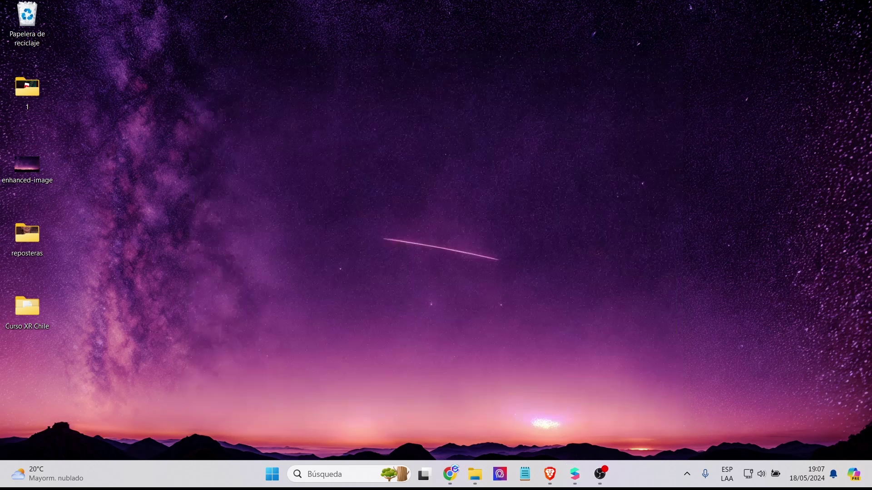
pyautogui.moveTo(0, 81); pyautogui.dragTo(654, 1)
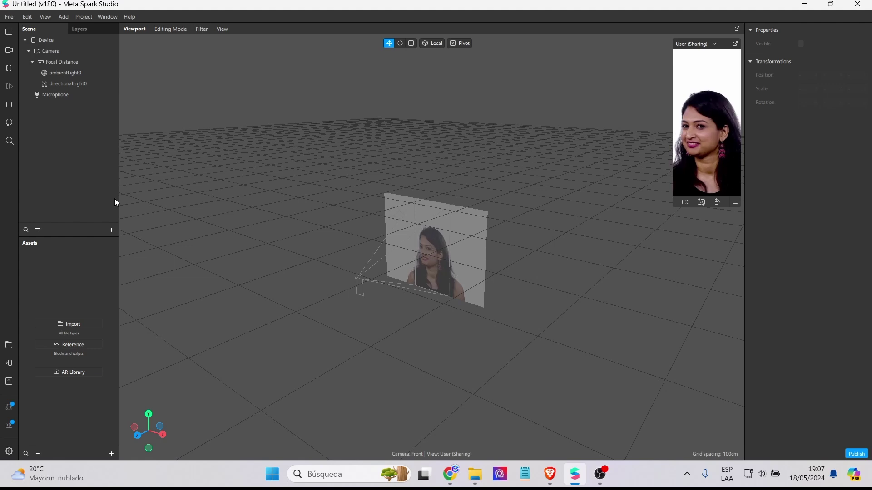
pyautogui.click(111, 230)
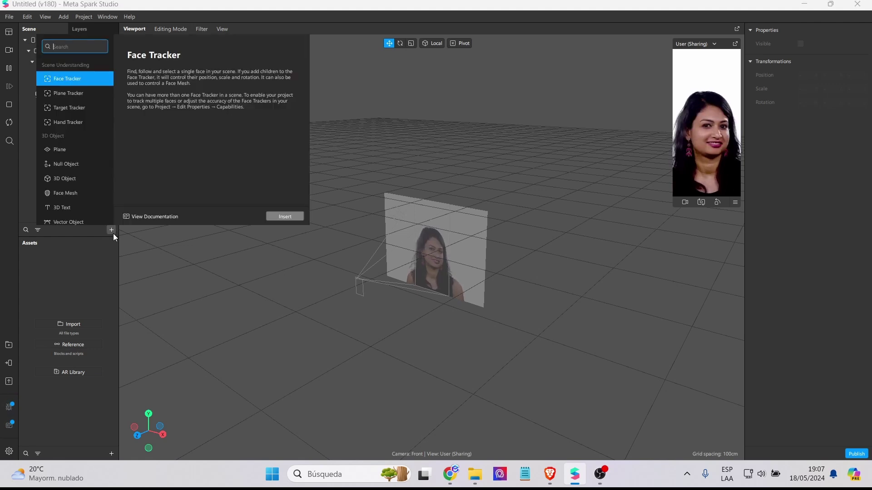
pyautogui.click(76, 108)
pyautogui.click(287, 217)
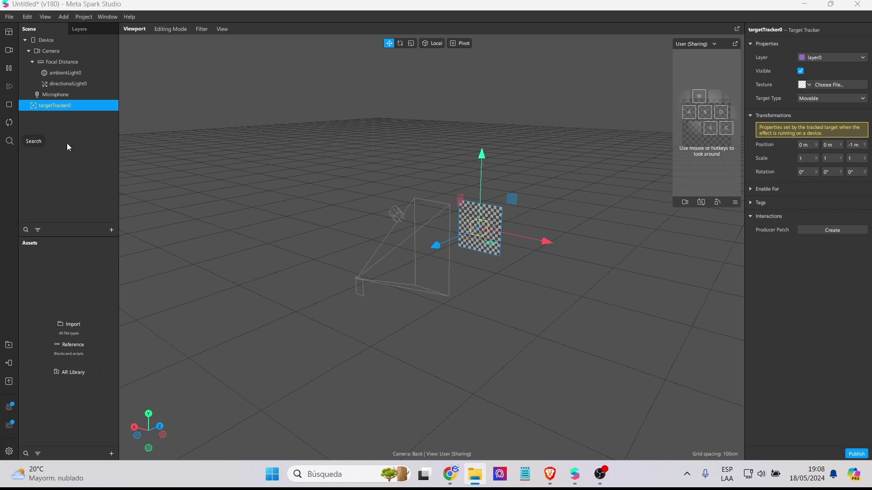
# Assign the marker1 image from the smartwatch folder as the target tracker's texture.
pyautogui.click(813, 86)
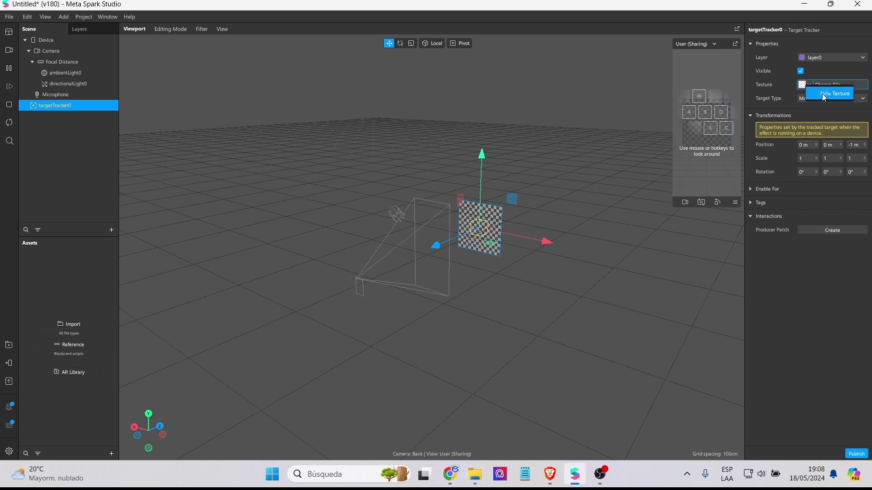
pyautogui.click(822, 94)
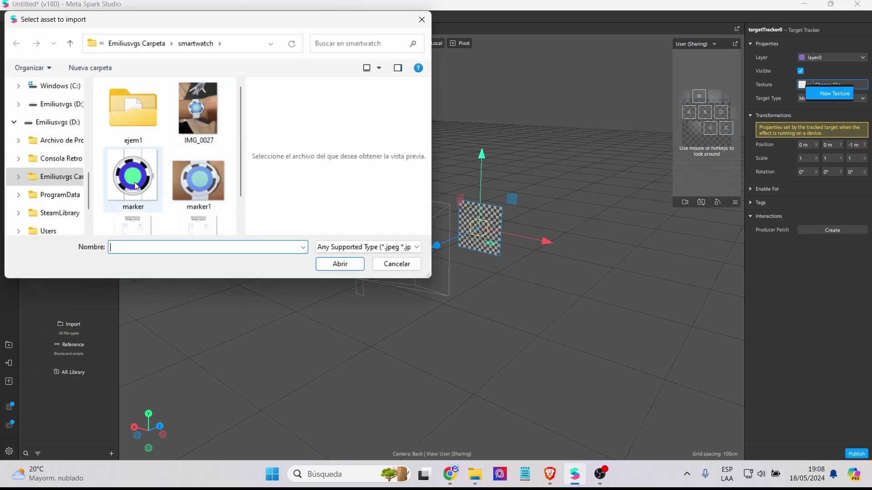
pyautogui.scroll(-1, 209, 163)
pyautogui.click(199, 136)
pyautogui.click(350, 266)
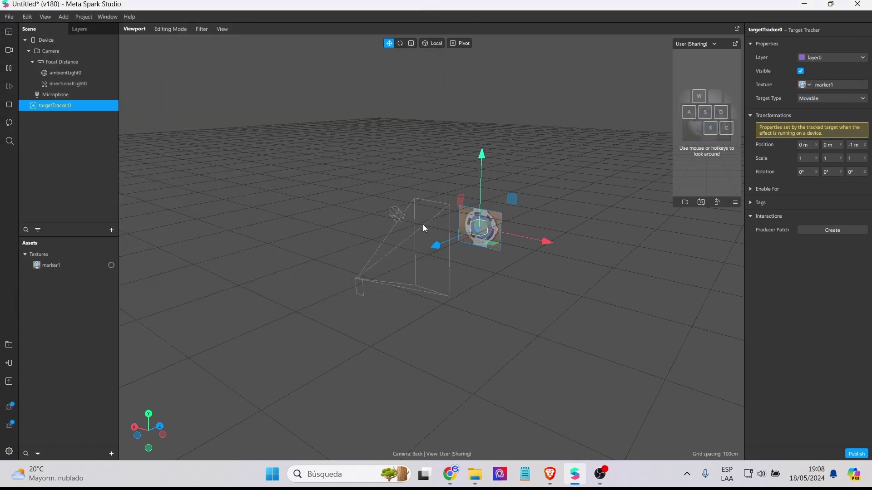
pyautogui.click(78, 146)
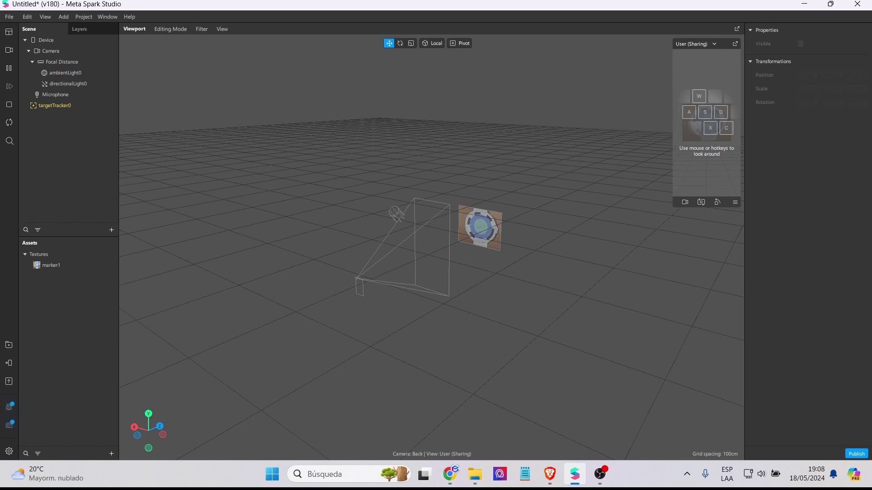
# Import the occlusion_watch model and place it in the scene as a child of the target tracker.
pyautogui.click(475, 474)
pyautogui.moveTo(5, 283); pyautogui.dragTo(71, 335)
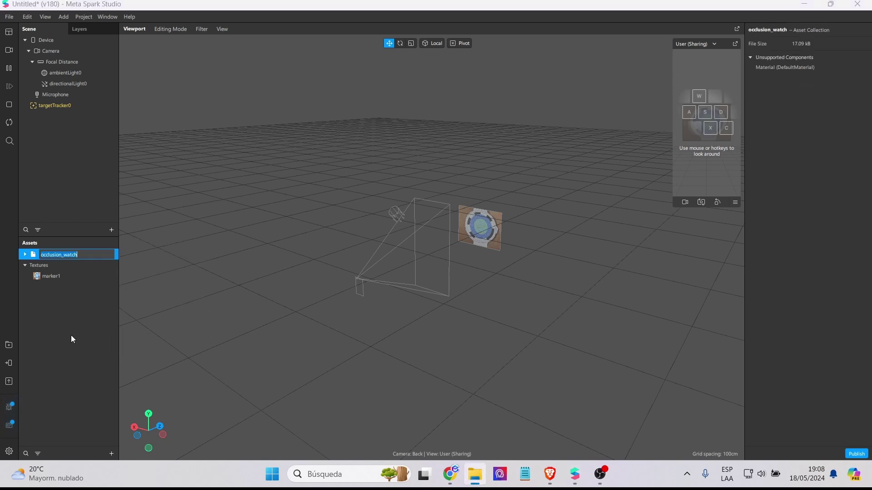
pyautogui.click(70, 334)
pyautogui.moveTo(56, 256); pyautogui.dragTo(78, 108)
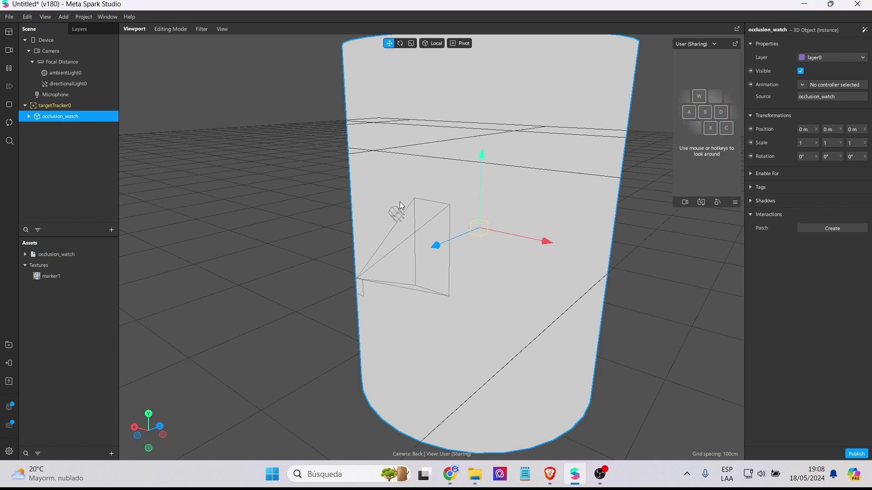
# Rotate the occlusion cylinder to 89.9° around Z so it lies horizontally.
pyautogui.click(402, 43)
pyautogui.moveTo(481, 192); pyautogui.dragTo(436, 159)
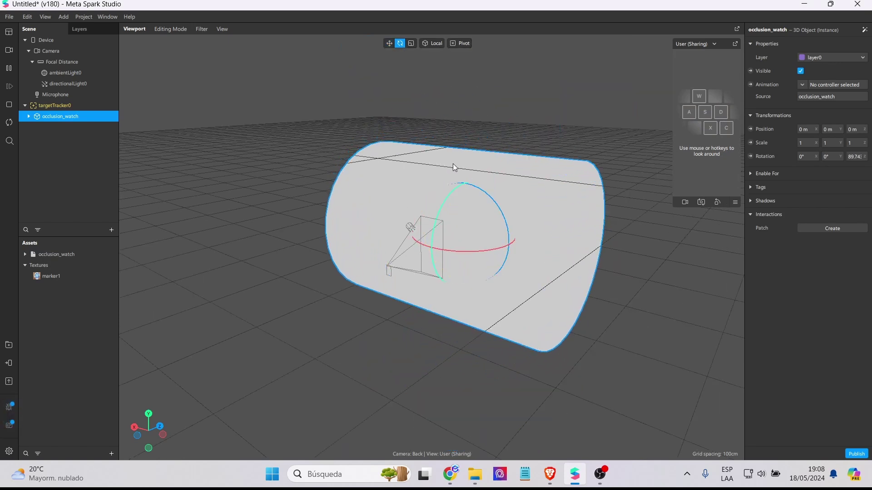
pyautogui.moveTo(485, 192); pyautogui.dragTo(487, 192)
pyautogui.press('Return')
# Scale the occlusion cylinder to 0.5 in X, Y and Z.
pyautogui.click(807, 145)
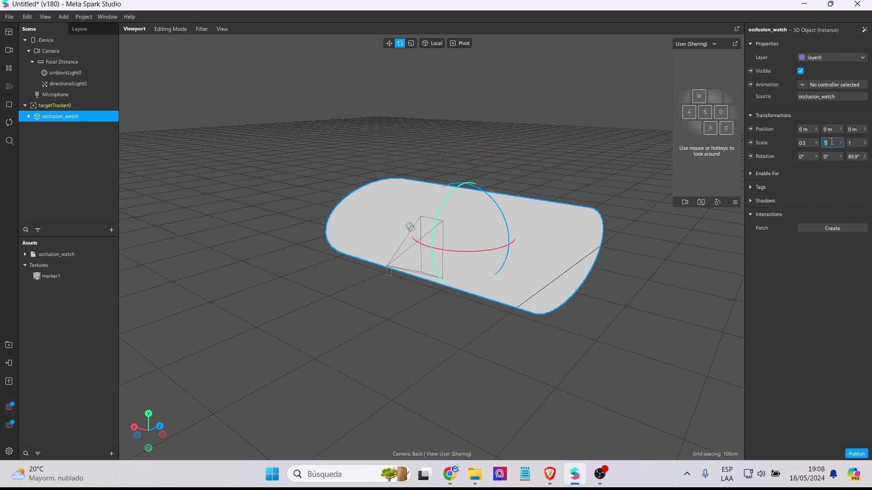
pyautogui.write('0.5')
pyautogui.click(856, 143)
pyautogui.write('0.5')
pyautogui.scroll(3, 601, 236)
pyautogui.moveTo(604, 238); pyautogui.dragTo(599, 281, button='right')
# Import the wrist_watch_smartwatch model and place it in the scene under the target tracker.
pyautogui.click(474, 474)
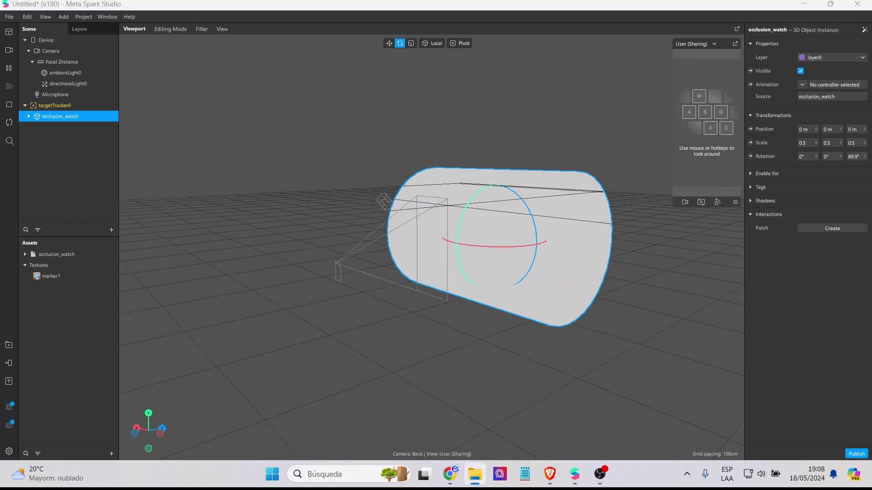
pyautogui.moveTo(6, 333); pyautogui.dragTo(77, 341)
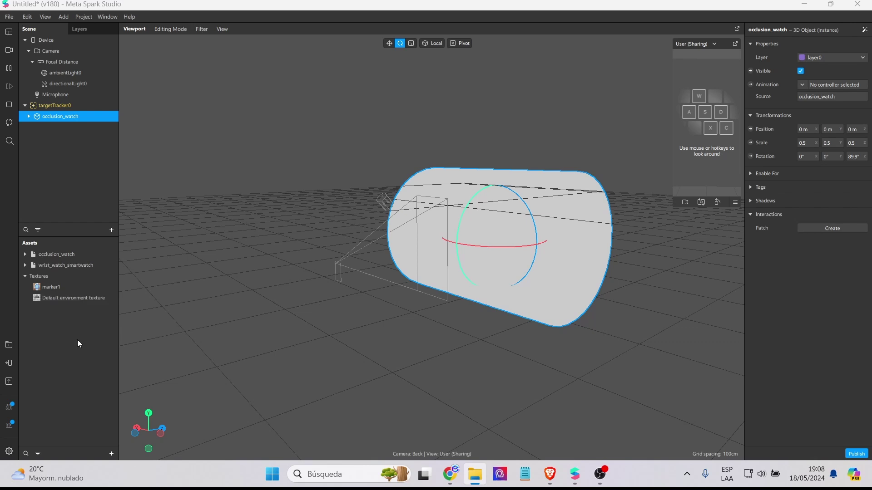
pyautogui.moveTo(62, 267); pyautogui.dragTo(93, 204)
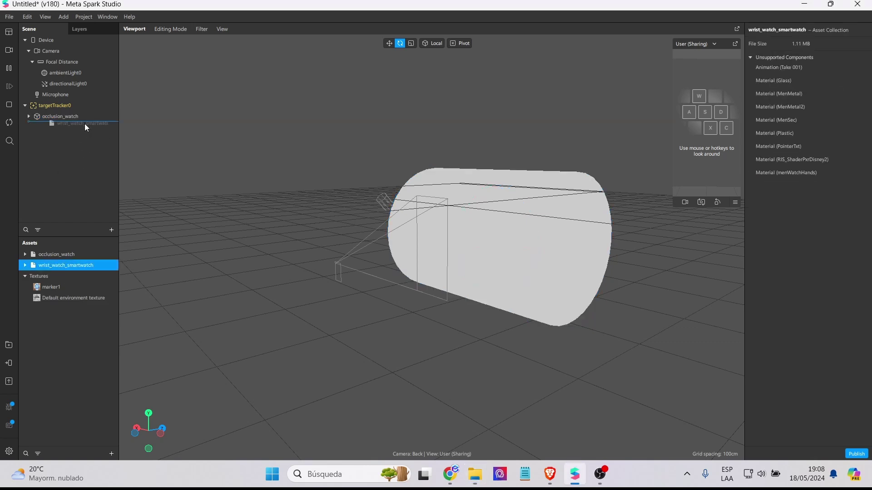
pyautogui.moveTo(77, 123); pyautogui.dragTo(80, 105)
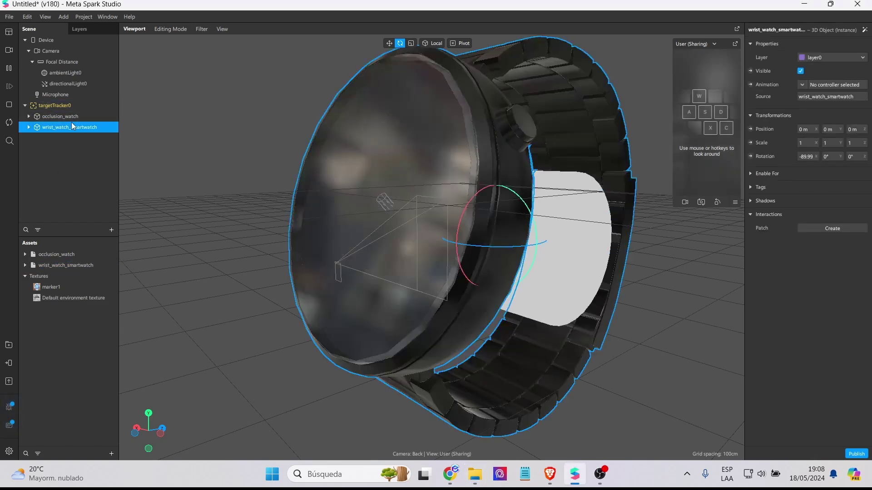
# Scale the wrist_watch_smartwatch object to 0.5 in X, Y and Z, and check its fit around the cylinder.
pyautogui.scroll(-3, 620, 312)
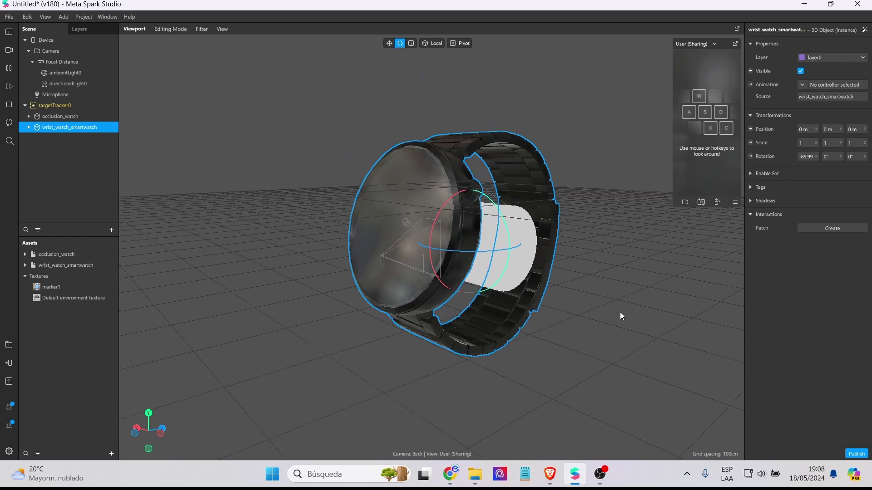
pyautogui.click(808, 144)
pyautogui.write('0.5')
pyautogui.press('Return')
pyautogui.click(831, 143)
pyautogui.write('0.5')
pyautogui.press('Return')
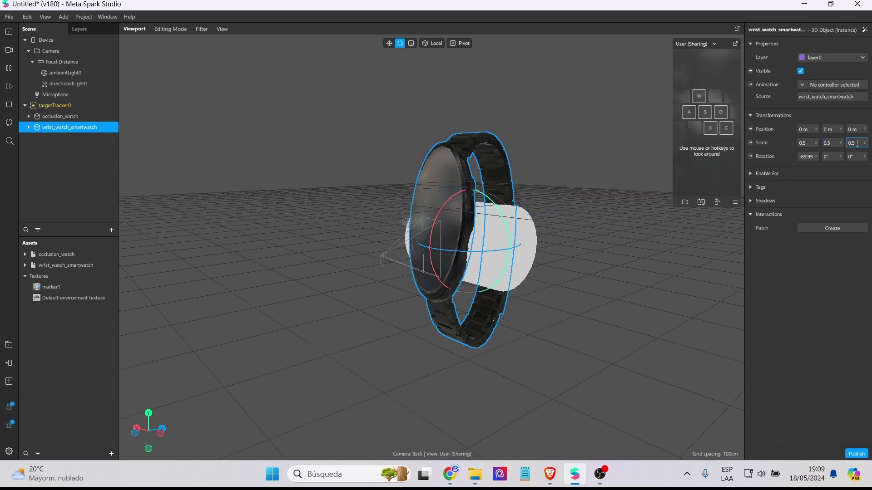
pyautogui.press('Return')
pyautogui.scroll(3, 644, 346)
pyautogui.moveTo(644, 346); pyautogui.dragTo(600, 306, button='right')
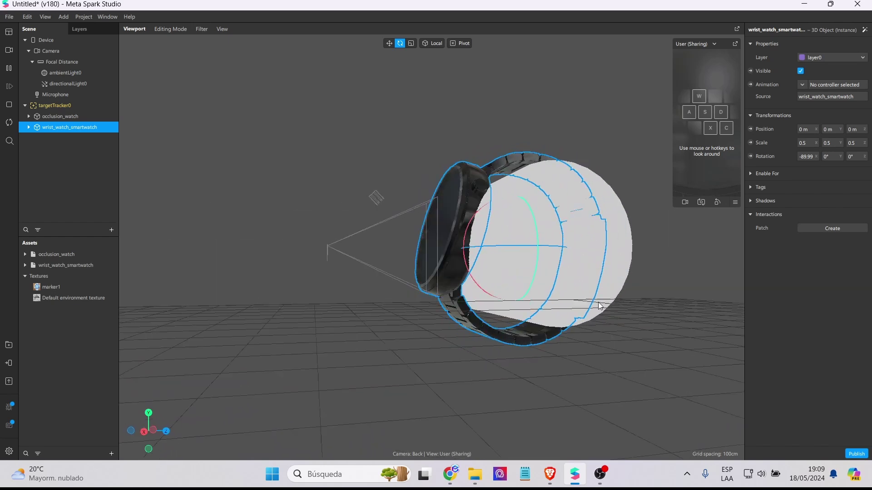
pyautogui.moveTo(599, 306); pyautogui.dragTo(687, 347)
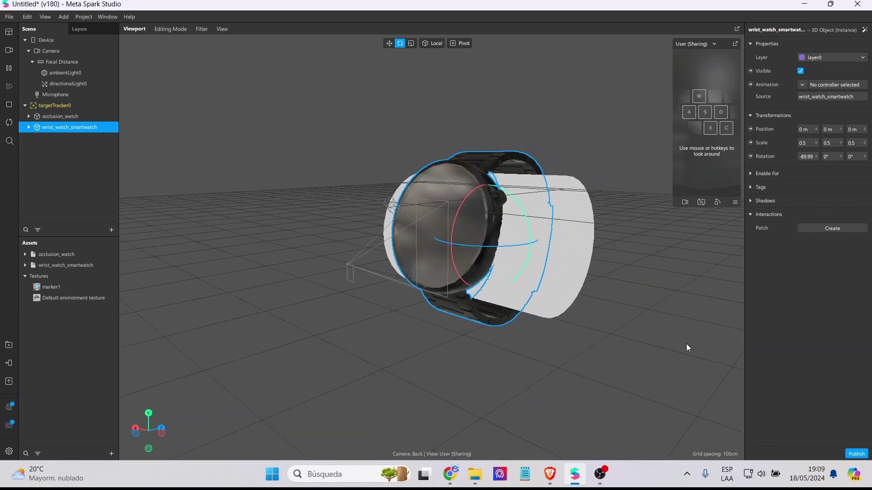
# Scale the wrist_watch_smartwatch object to 0.4 in X, Y and Z.
pyautogui.moveTo(687, 348); pyautogui.dragTo(622, 351, button='right')
pyautogui.click(809, 142)
pyautogui.write('0.4')
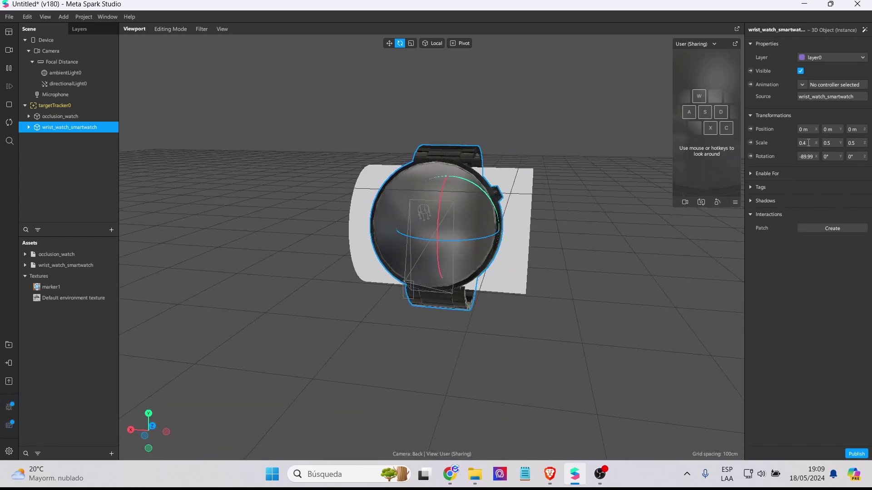
pyautogui.press('Tab')
pyautogui.write('0.4')
pyautogui.press('Tab')
pyautogui.write('0.4')
pyautogui.press('Return')
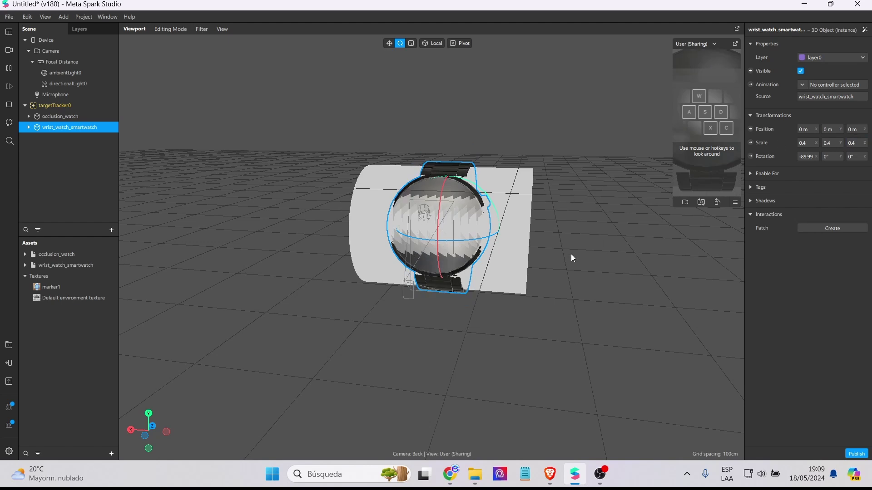
# Move the occlusion cylinder back behind the watch face, to about -0.056 m in Z.
pyautogui.moveTo(571, 255); pyautogui.dragTo(436, 277, button='right')
pyautogui.click(68, 117)
pyautogui.click(389, 44)
pyautogui.moveTo(585, 270); pyautogui.dragTo(639, 292, button='right')
pyautogui.moveTo(473, 249); pyautogui.dragTo(487, 247)
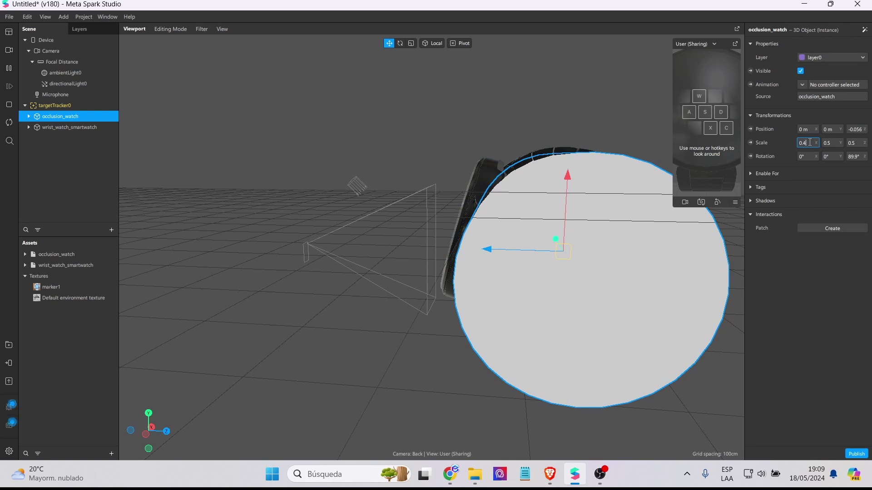
# Scale the occlusion_watch object to 0.4 in X, Y and Z.
pyautogui.press('Return')
pyautogui.press('Tab')
pyautogui.write('0.4')
pyautogui.press('Return')
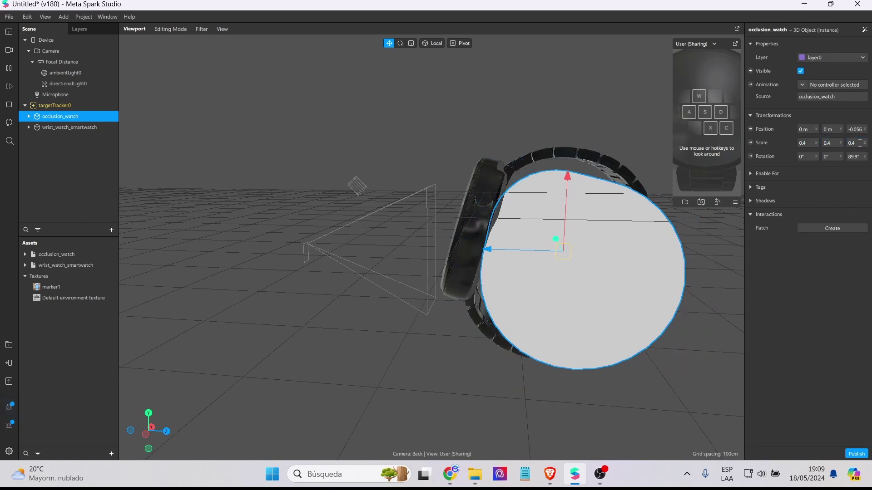
# Reposition the occlusion cylinder inside the watch band and stretch it slightly in X and Z to fill the strap.
pyautogui.moveTo(568, 178); pyautogui.dragTo(571, 176)
pyautogui.moveTo(492, 247); pyautogui.dragTo(399, 57)
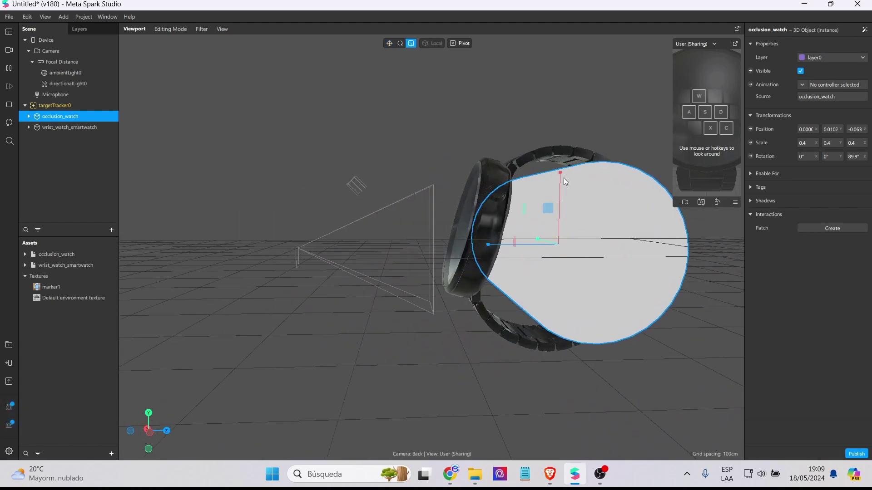
pyautogui.moveTo(564, 178); pyautogui.dragTo(558, 168)
pyautogui.moveTo(488, 245); pyautogui.dragTo(481, 244)
pyautogui.click(389, 43)
pyautogui.moveTo(427, 308); pyautogui.dragTo(517, 331, button='right')
pyautogui.moveTo(517, 331); pyautogui.dragTo(524, 301, button='middle')
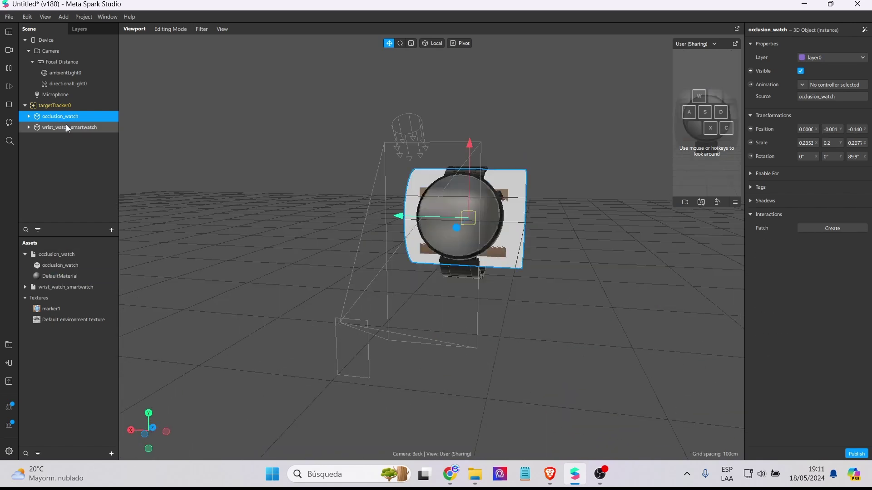
# Select the occlusion cylinder and the smartwatch and shift both slightly forward so they cover the marker image.
pyautogui.keyDown('shift'); pyautogui.click(66, 127); pyautogui.keyUp('shift')
pyautogui.moveTo(483, 282); pyautogui.dragTo(436, 266, button='middle')
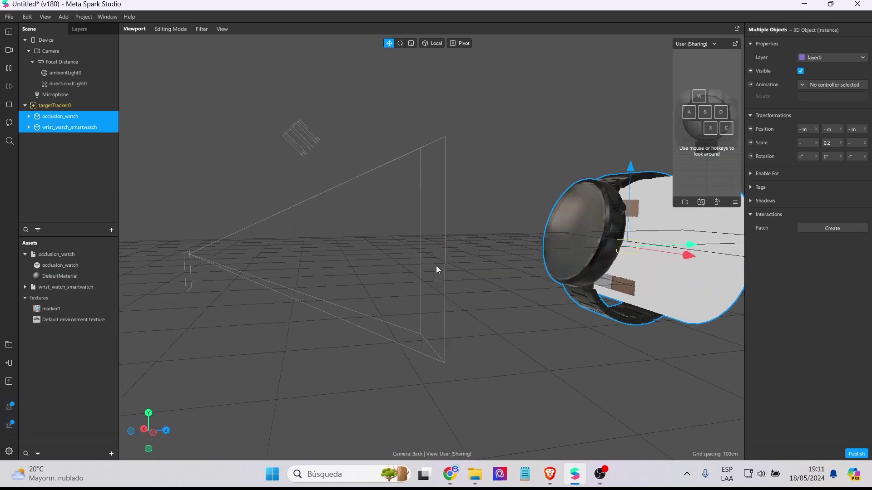
pyautogui.moveTo(684, 248); pyautogui.dragTo(684, 250)
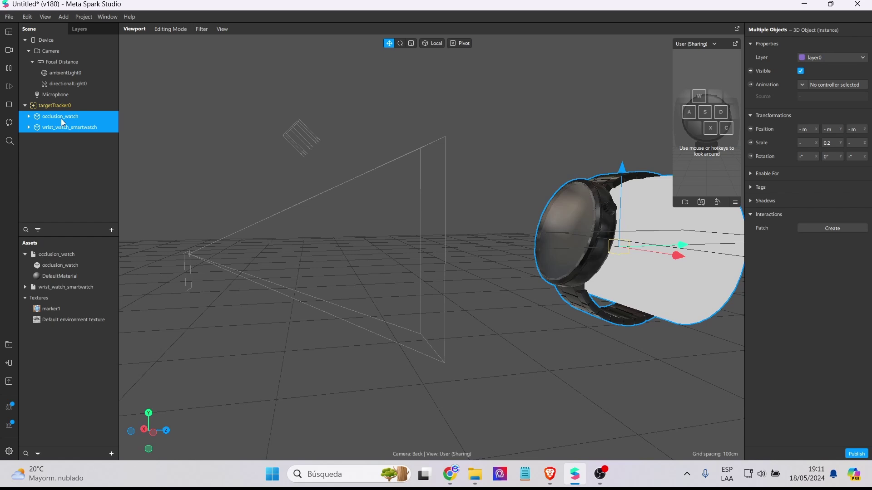
# Set the opacity of the occlusion cylinder's DefaultMaterial to 0.
pyautogui.click(54, 275)
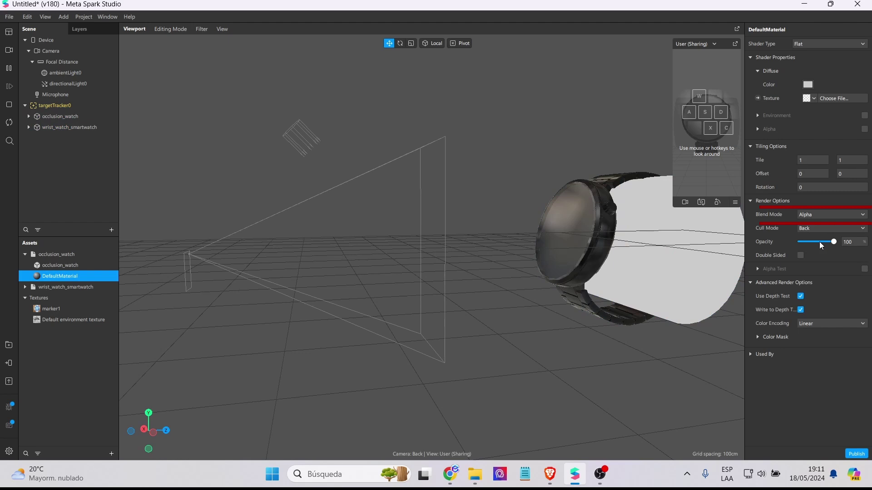
pyautogui.moveTo(819, 243); pyautogui.dragTo(800, 249)
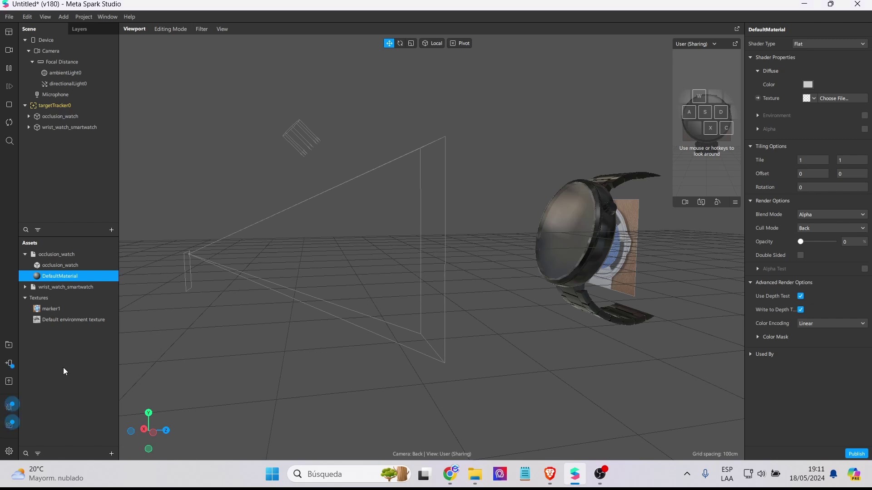
# Send the effect to the connected iPhone for testing on the device.
pyautogui.click(9, 364)
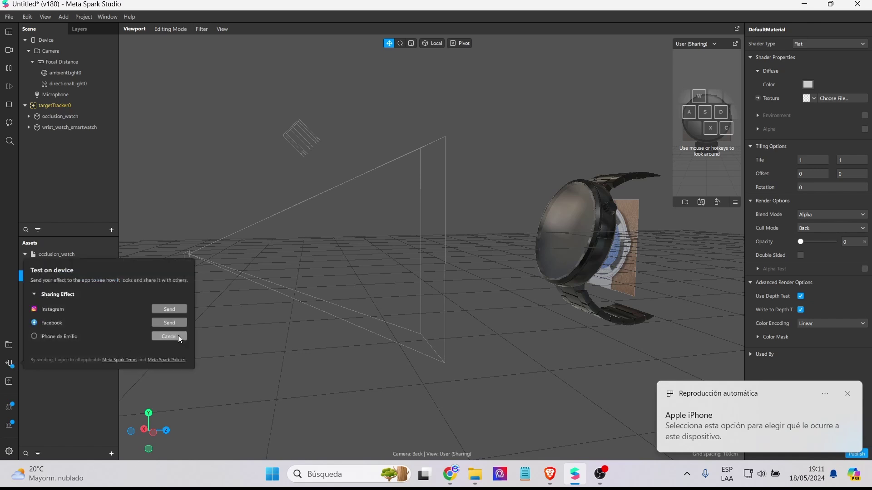